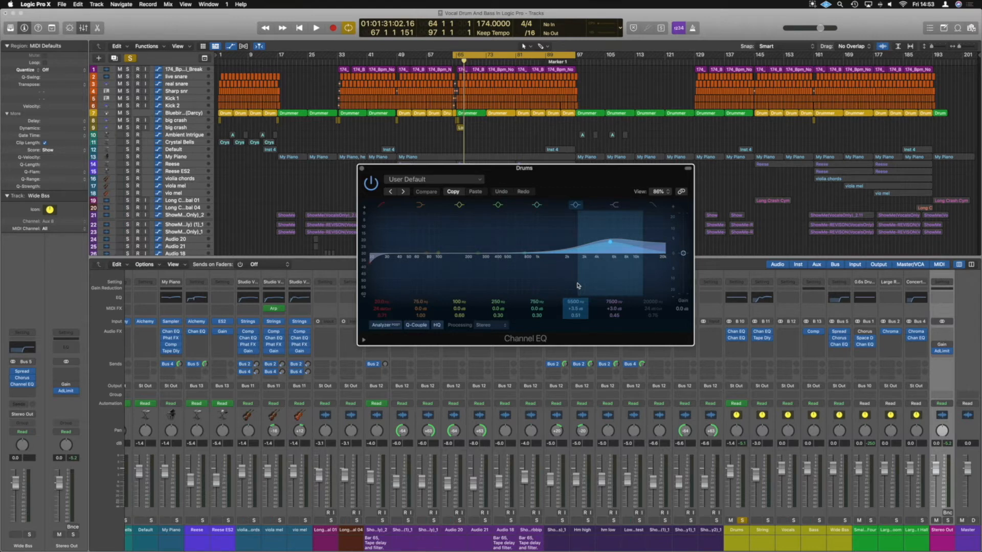
Start playback and turn the drum EQ's 750 Hz band into a narrow boost at 10100 Hz, +16.1 dB, Q 3.10.
key("space")
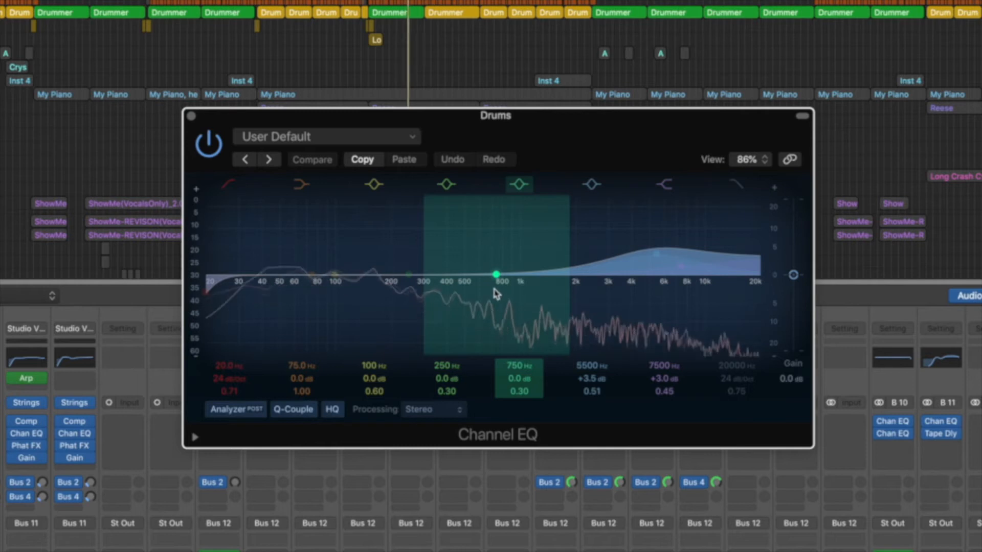
left_click_drag(496, 275, 705, 222)
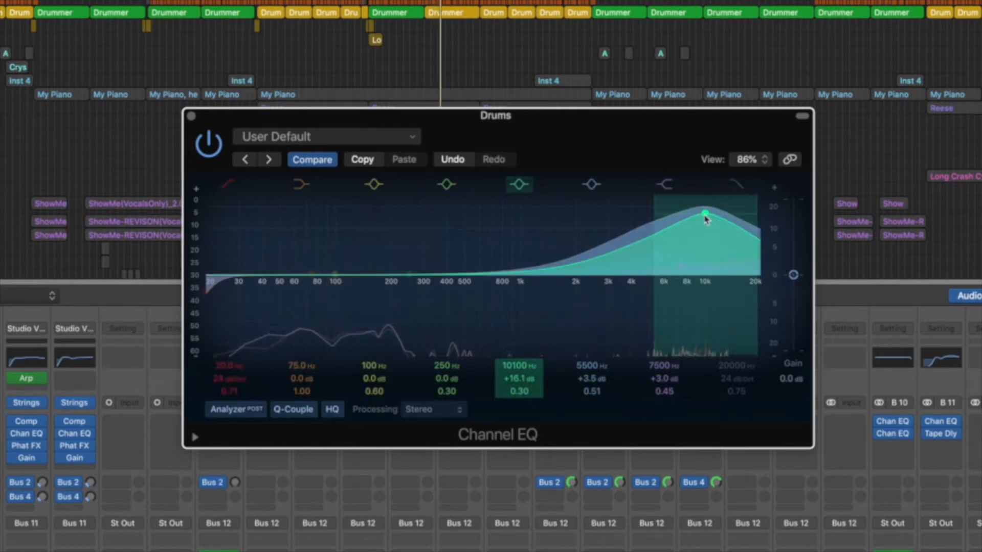
left_click_drag(706, 215, 705, 220)
scroll(705, 219, "up", 5)
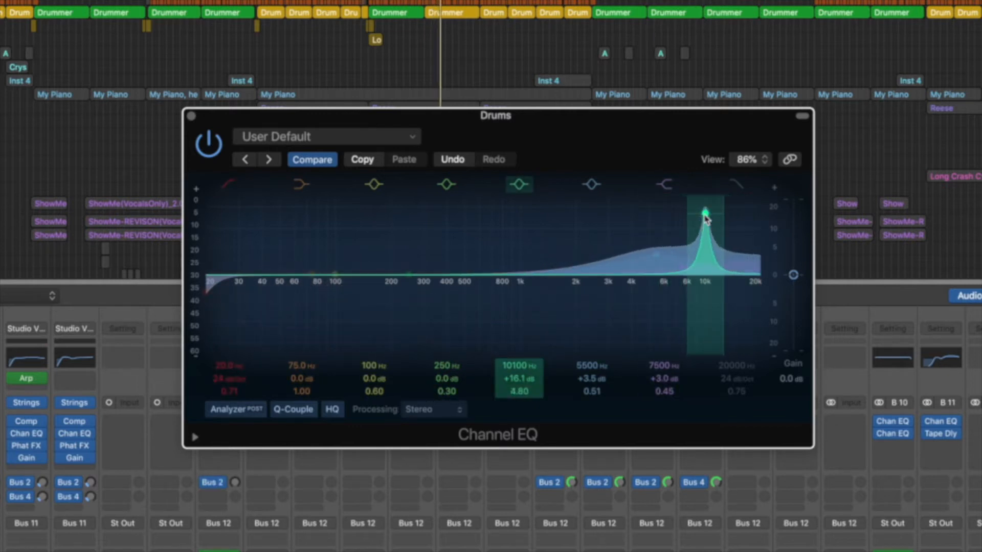
scroll(705, 220, "down", 2)
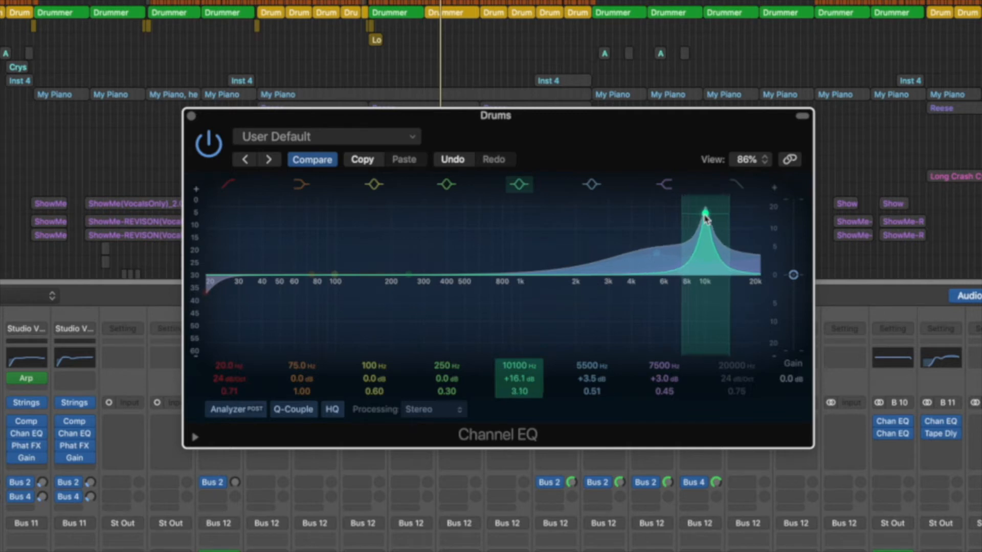
Sweep the boosted band from 10800 Hz down to 1640 Hz at about +12.7 dB with Q 2.00.
left_click_drag(705, 219, 710, 231)
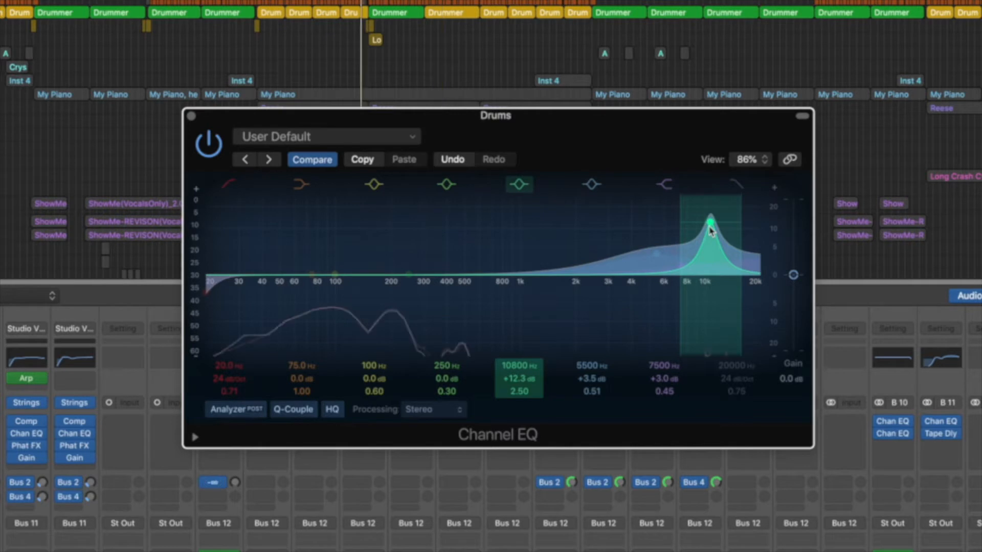
mouse_move(712, 230)
left_mouse_down()
mouse_move(616, 229)
mouse_move(697, 229)
left_mouse_up()
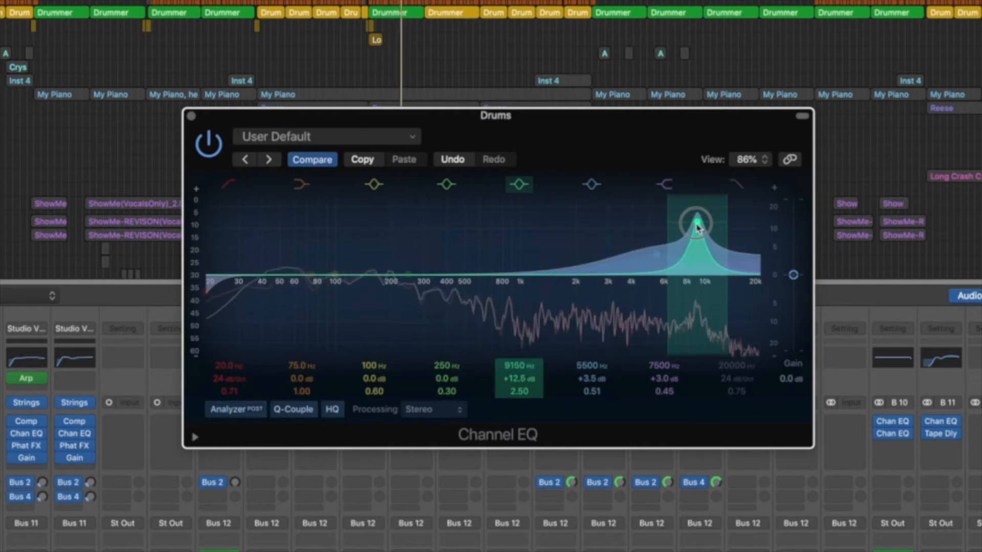
scroll(698, 228, "down", 1)
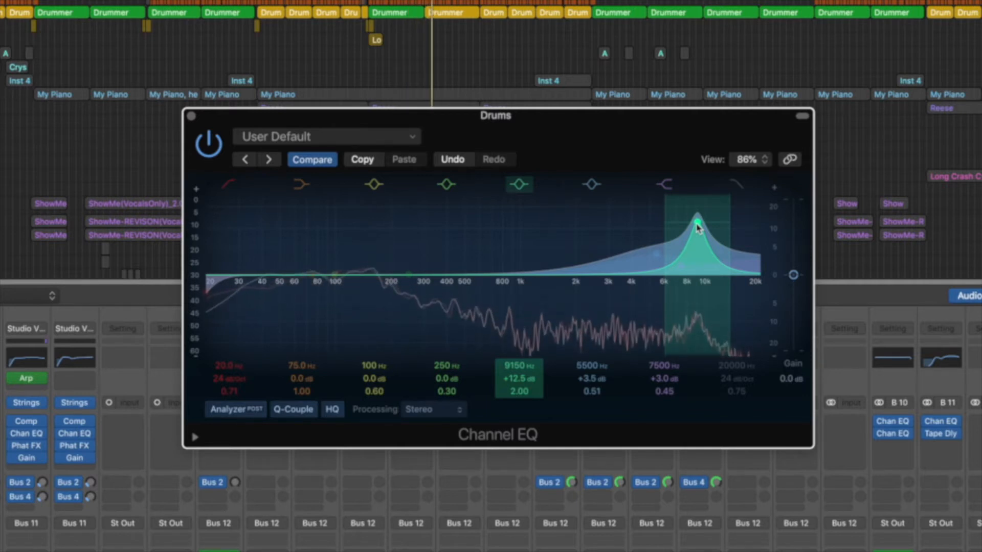
left_click_drag(697, 226, 597, 227)
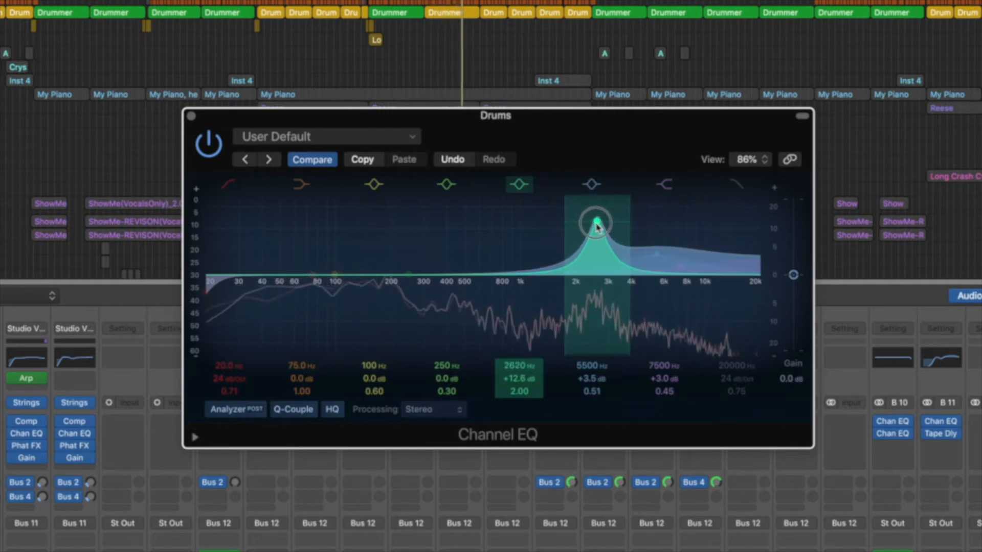
left_click_drag(597, 226, 560, 228)
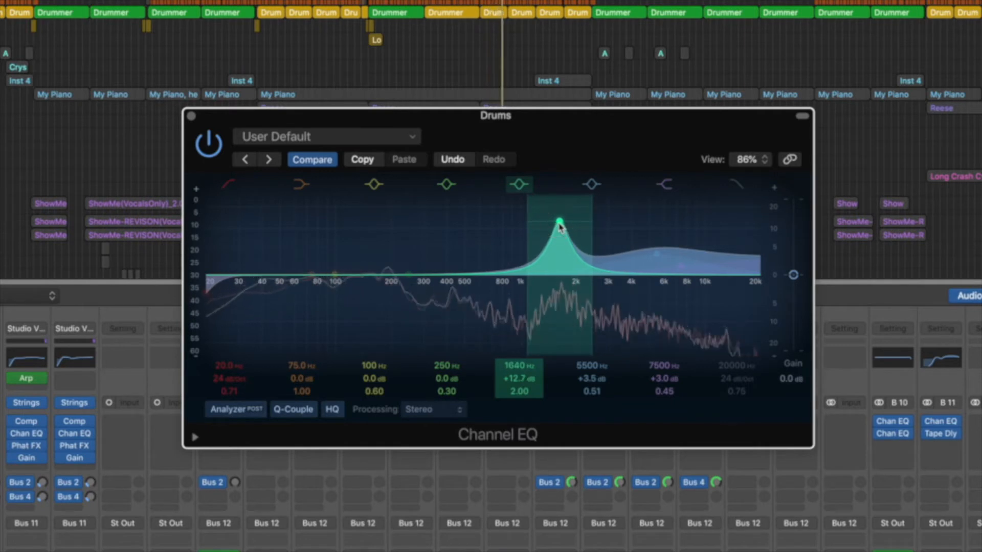
Narrow the swept band to Q 6.60 at 1800 Hz and turn it into a cut of about -3.8 dB.
scroll(559, 227, "up", 5)
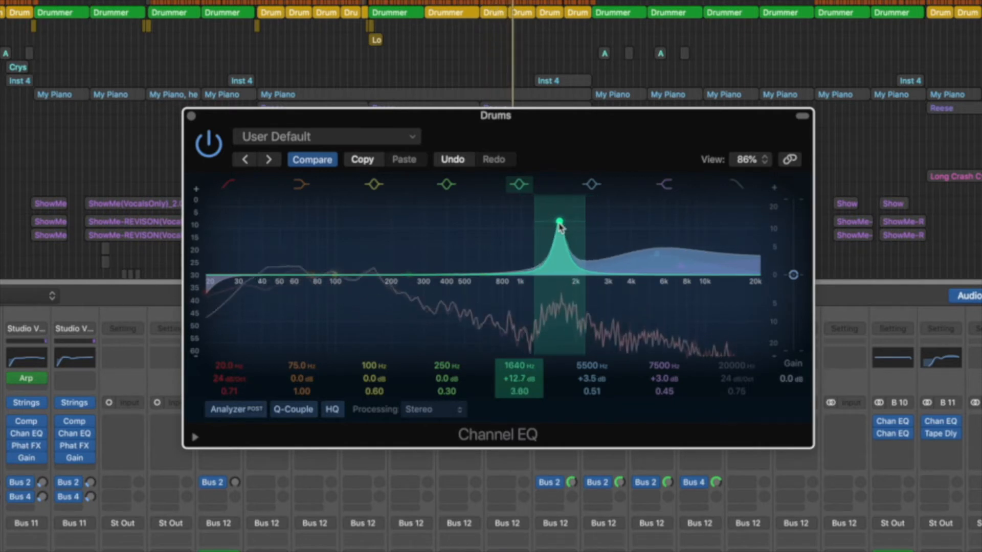
left_click_drag(559, 226, 568, 217)
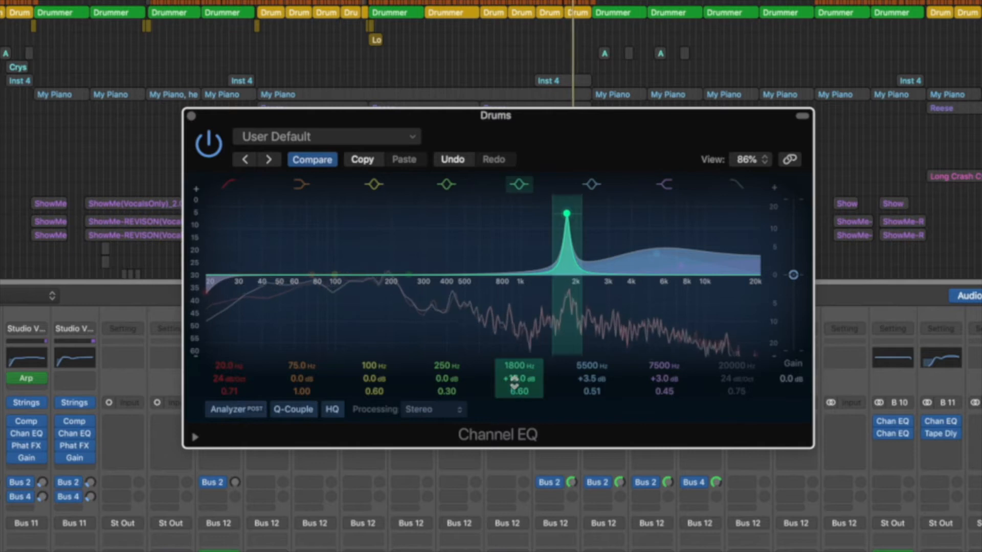
left_click_drag(513, 378, 513, 432)
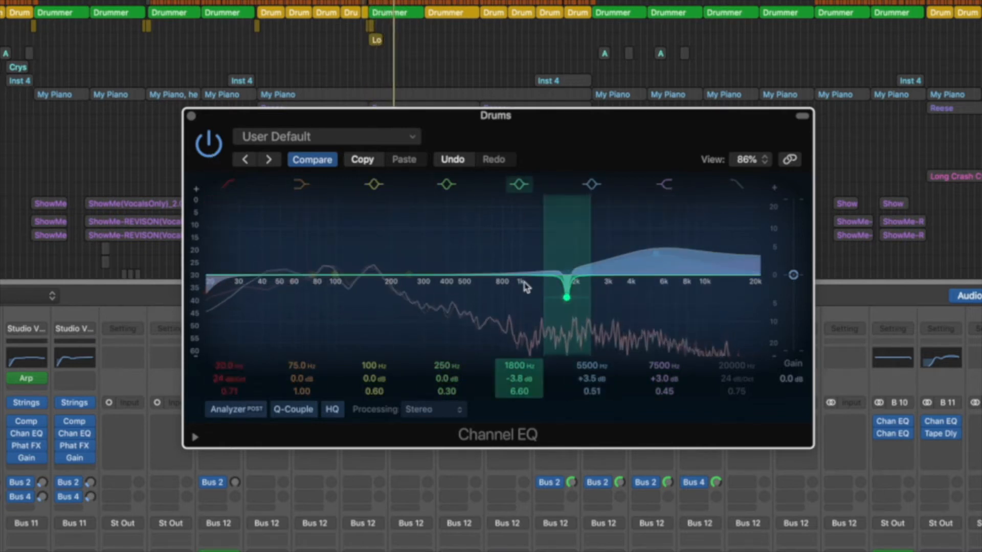
Boost the 250 Hz band by 13.0 dB at 1020 Hz with Q 4.00, and recheck the 1800 Hz band, setting its cut to -3.6 dB.
left_click_drag(411, 276, 521, 224)
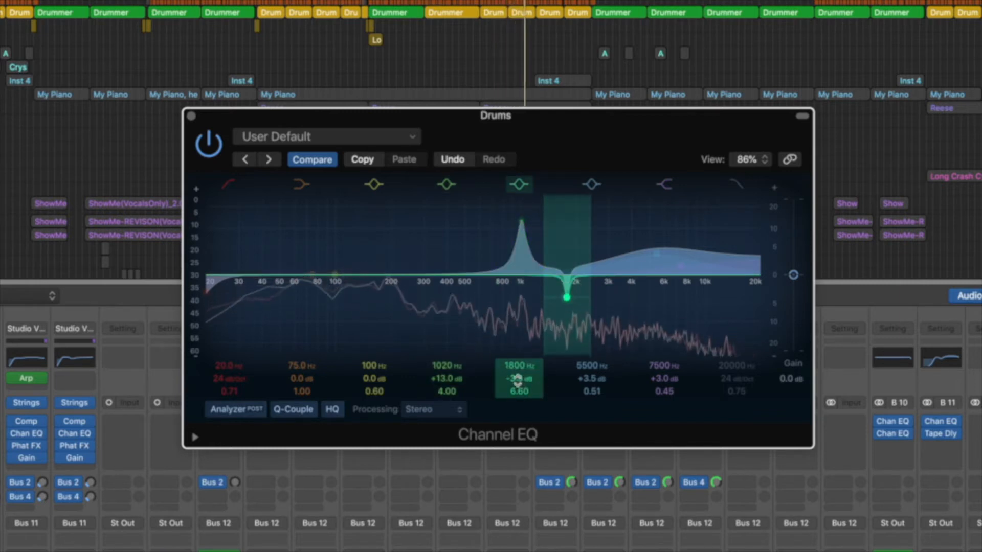
left_click_drag(514, 372, 514, 331)
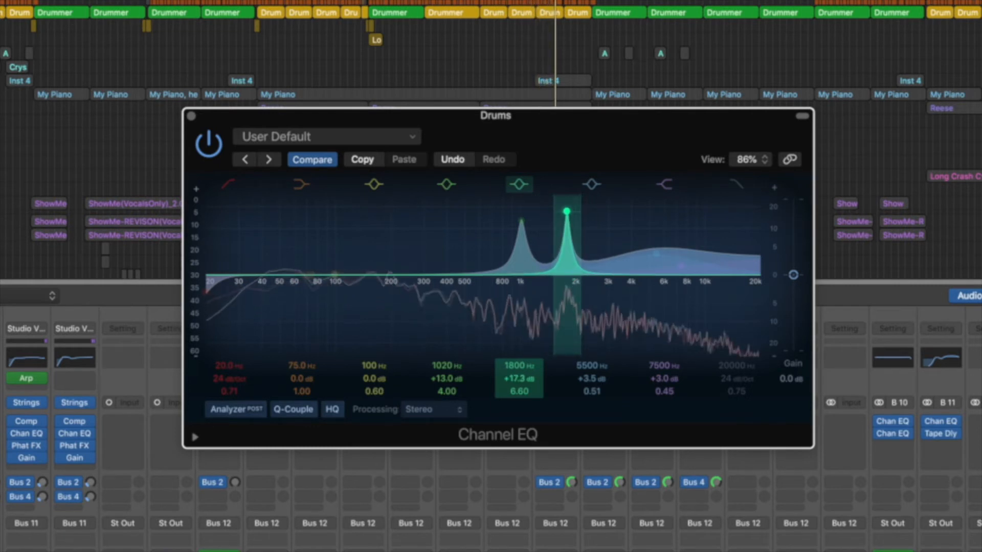
left_click_drag(514, 332, 514, 373)
Sweep the boosted 1020 Hz band down to 510 Hz and cut it to about -1.6 dB.
left_click(522, 222)
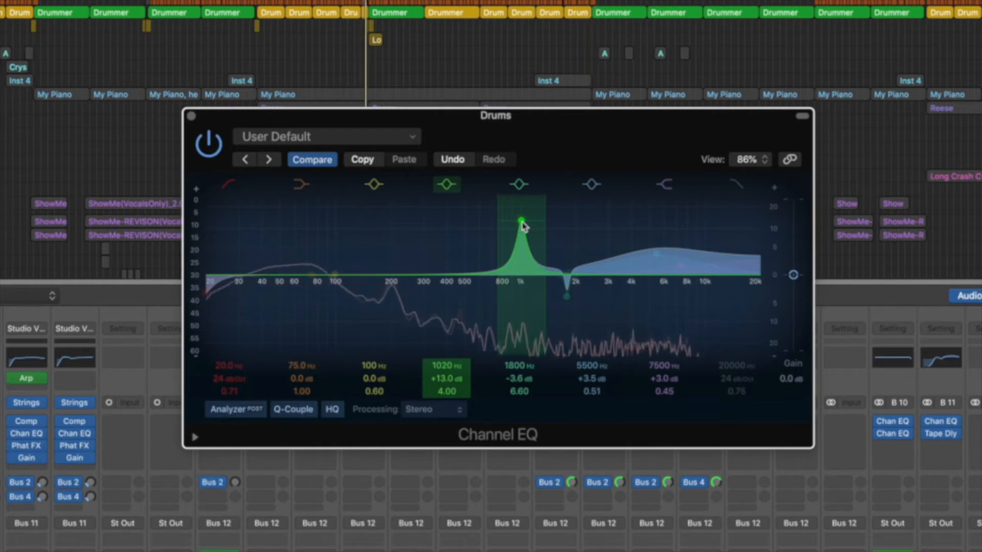
left_click_drag(522, 225, 484, 223)
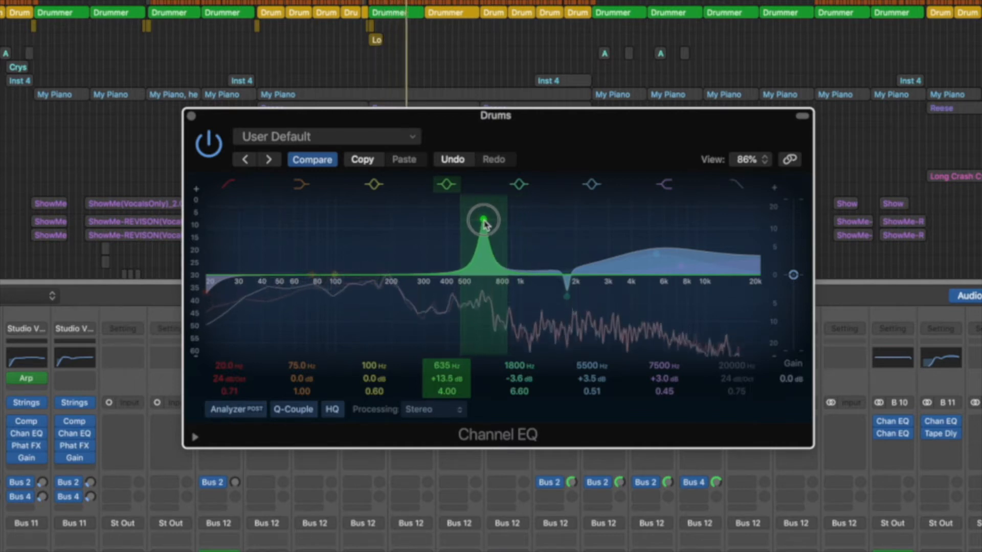
left_click_drag(485, 224, 466, 223)
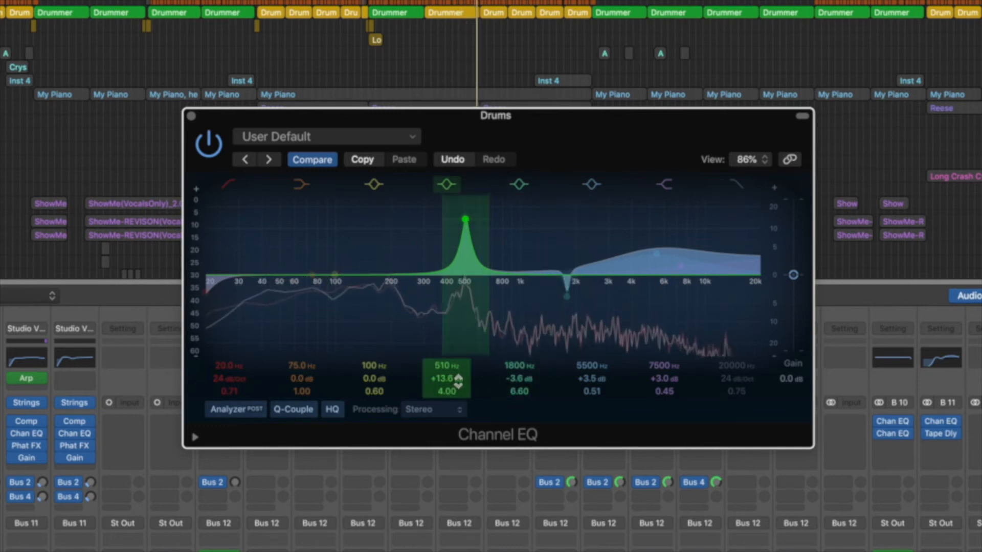
left_click_drag(446, 379, 447, 412)
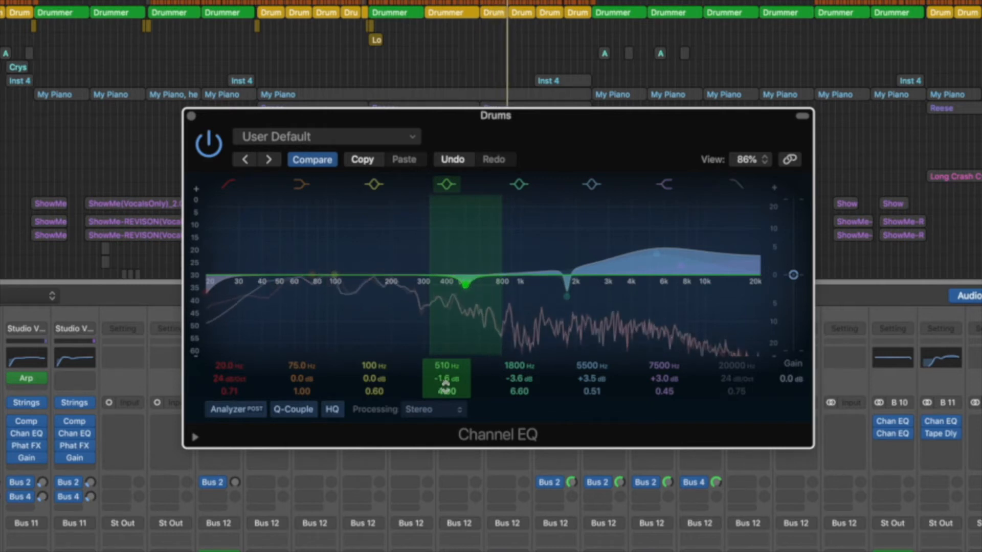
Widen the 510 Hz band to Q 1.90, audition it boosted, and settle its gain at -2.0 dB.
left_click_drag(446, 391, 446, 398)
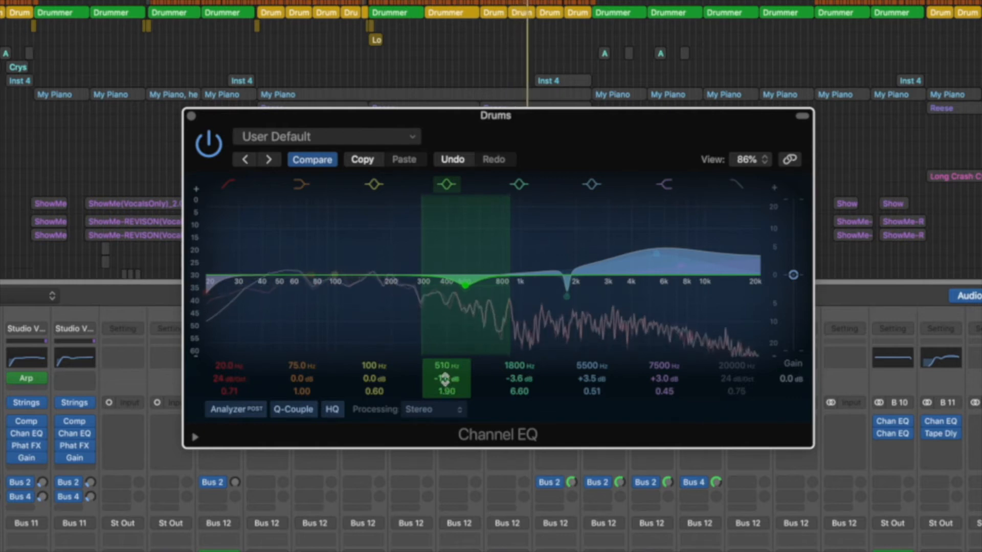
left_click_drag(443, 380, 443, 361)
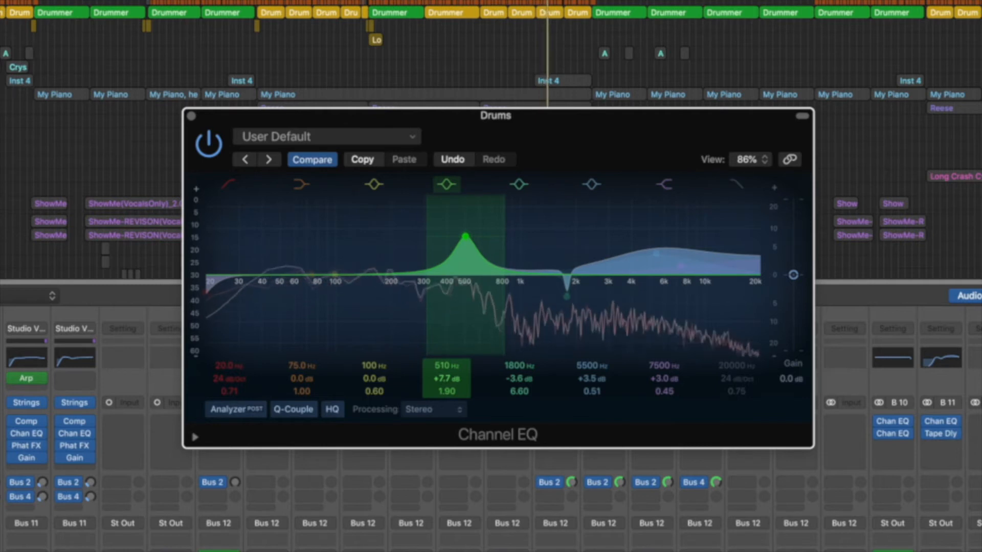
left_click_drag(445, 378, 445, 401)
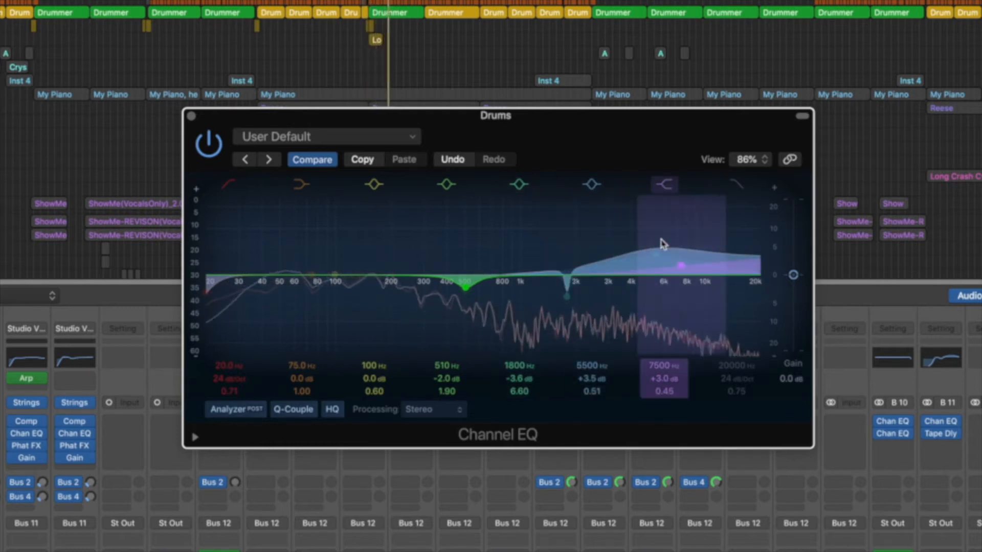
Compare the drums with the whole Channel EQ bypassed and active.
left_click(209, 144)
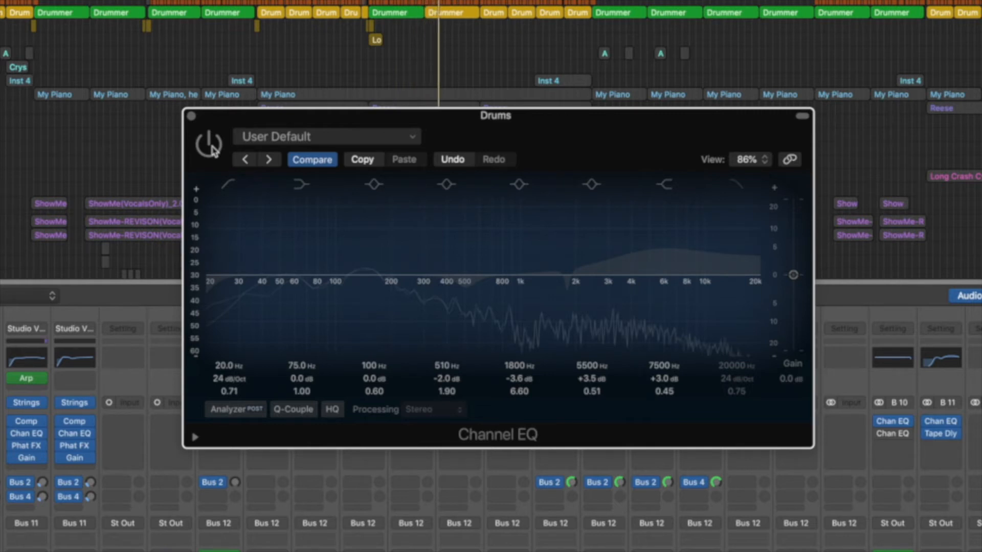
left_click(212, 148)
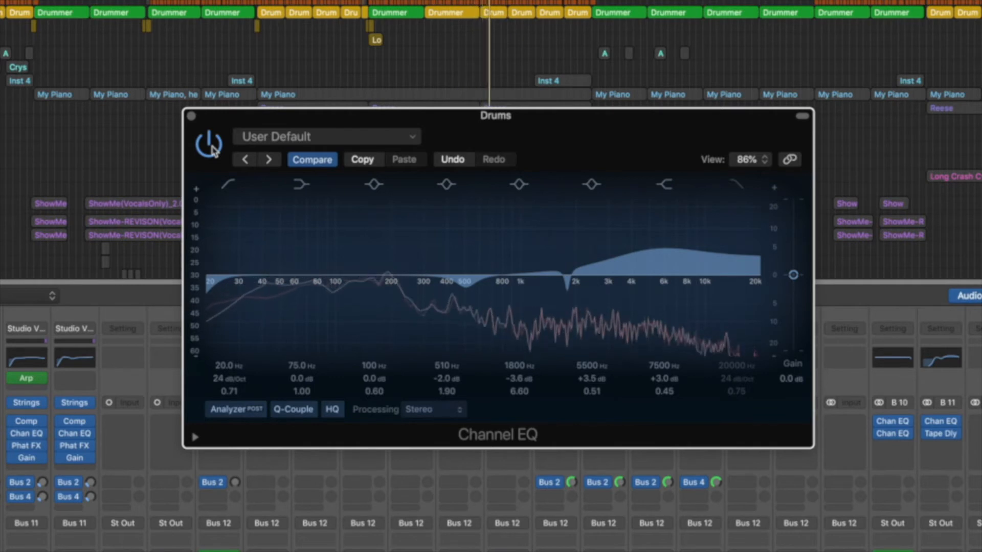
left_click(209, 145)
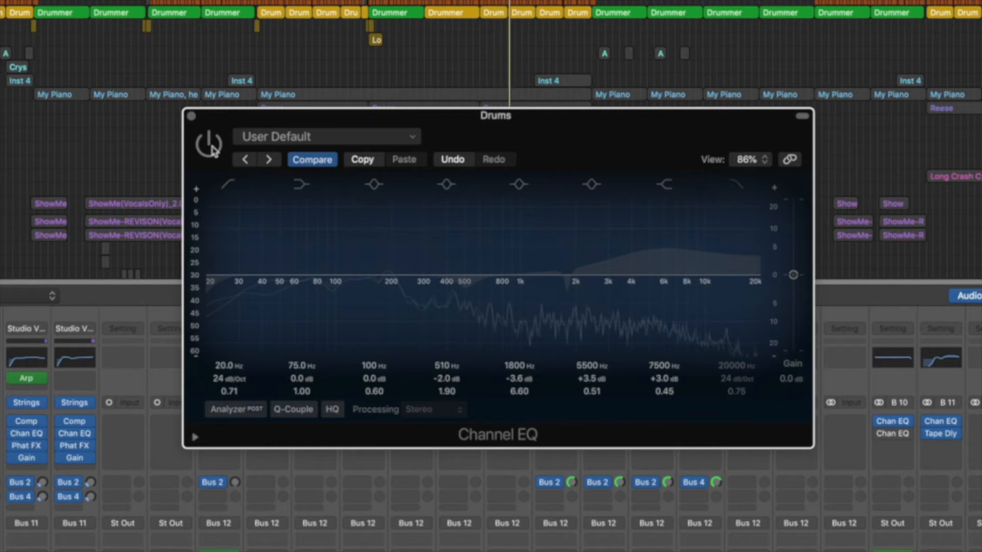
left_click(213, 149)
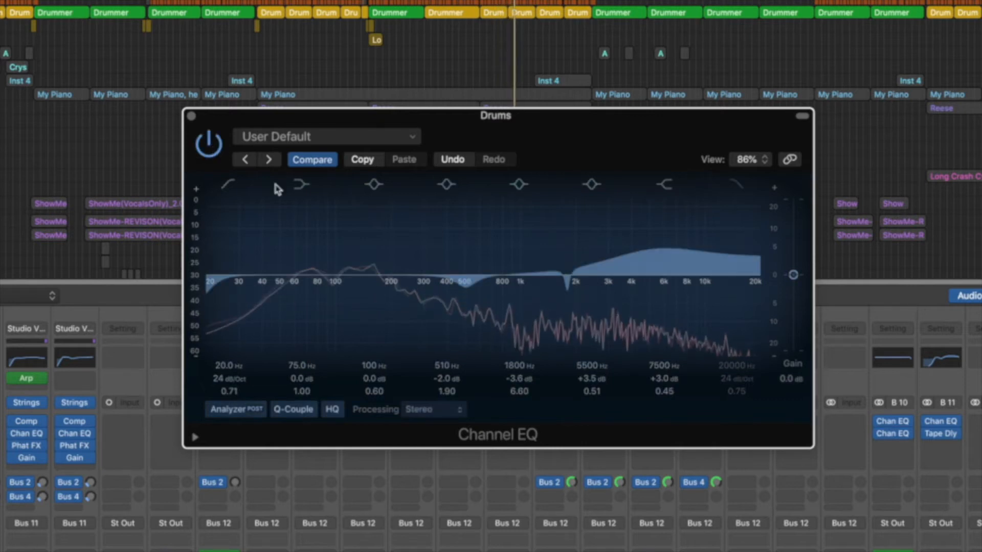
Compare the drums with the 510 Hz cut switched off and on.
left_click(446, 185)
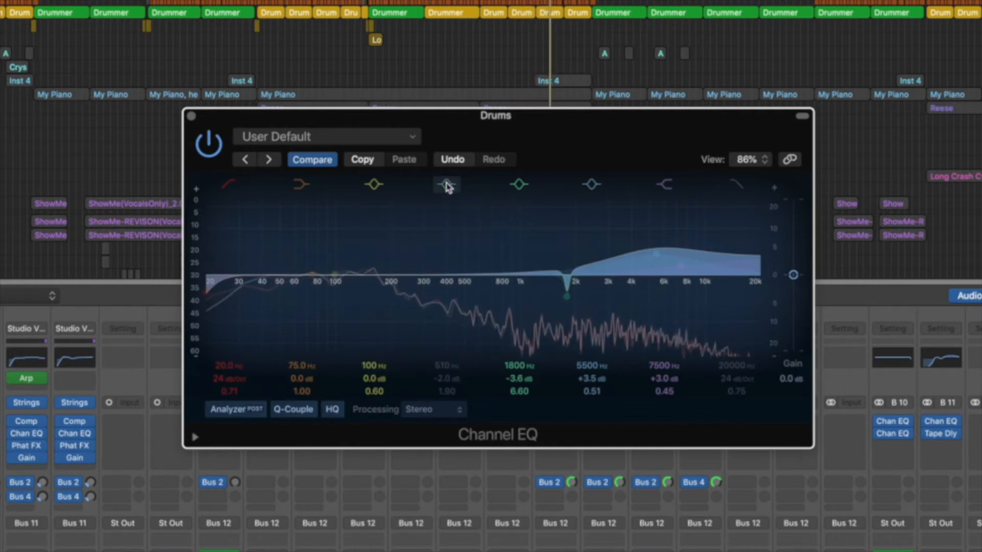
left_click(446, 186)
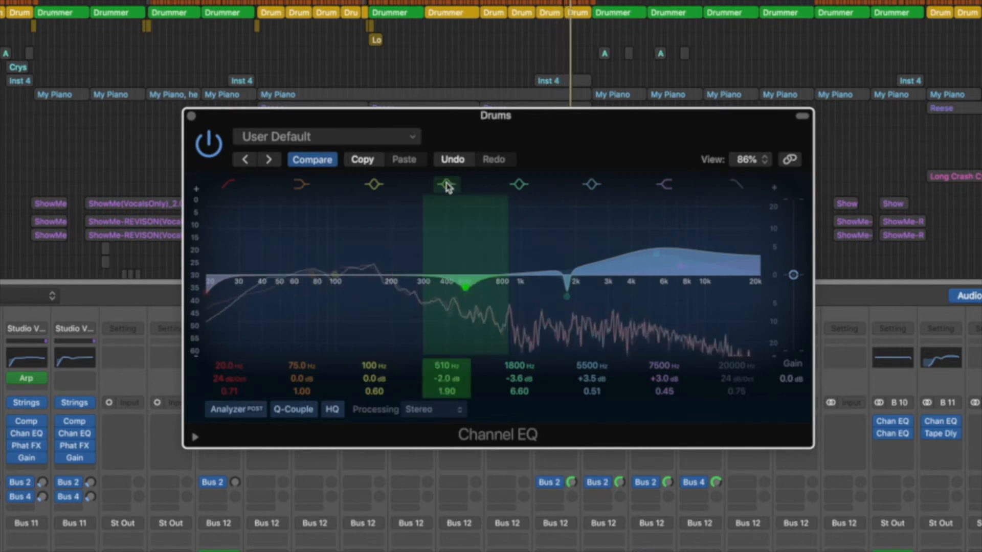
left_click(447, 185)
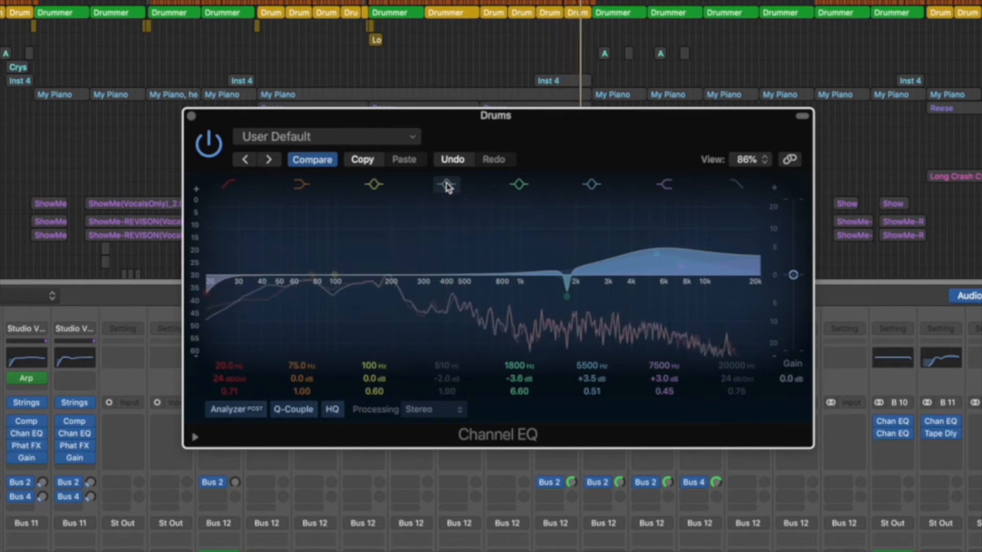
left_click(447, 185)
left_click(447, 185)
Deepen the 510 Hz band's cut to -3.0 dB and compare the drums with the band off and on.
left_click(438, 380)
left_click_drag(439, 380, 439, 387)
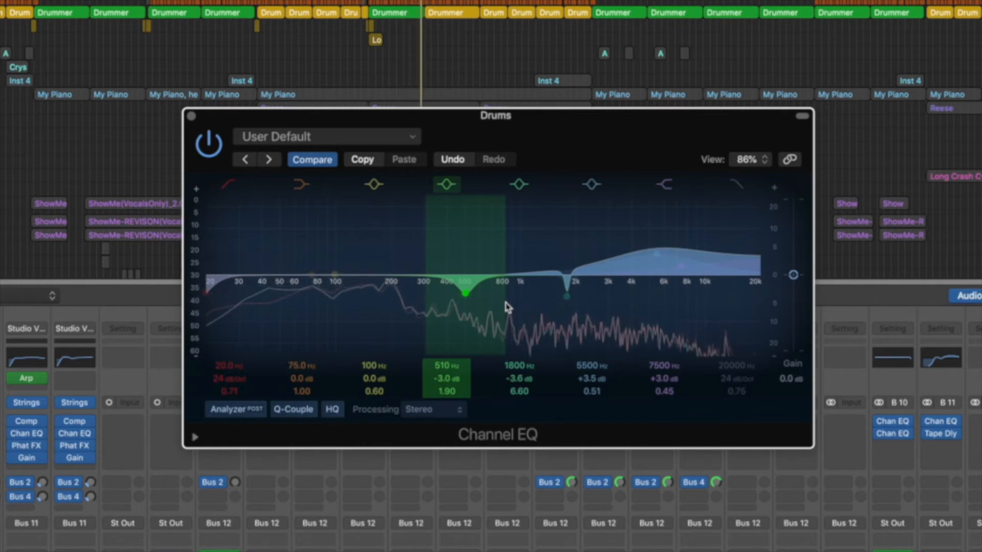
left_click(448, 185)
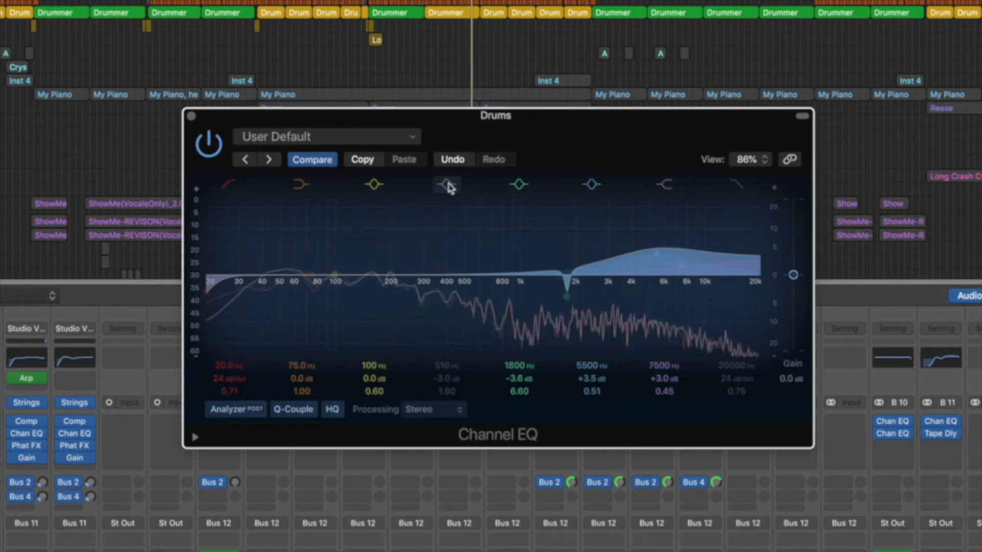
left_click(447, 185)
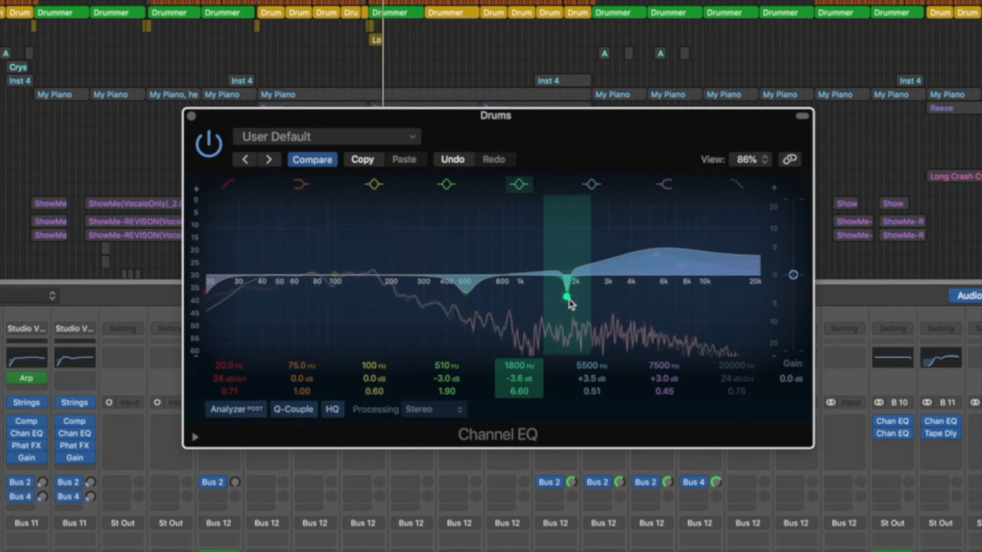
Play the drums and compare them with the 1800 Hz cut switched off and on.
key("space")
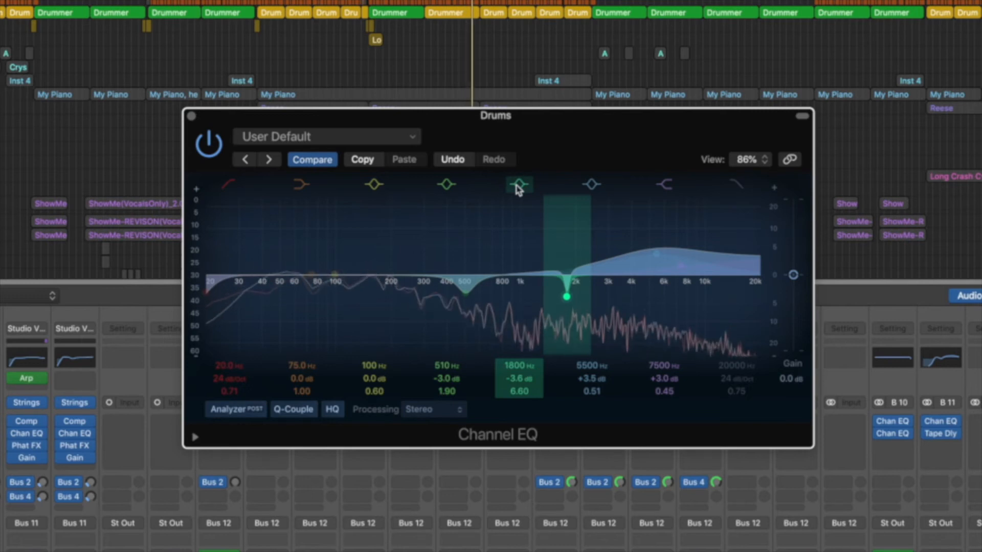
left_click(518, 185)
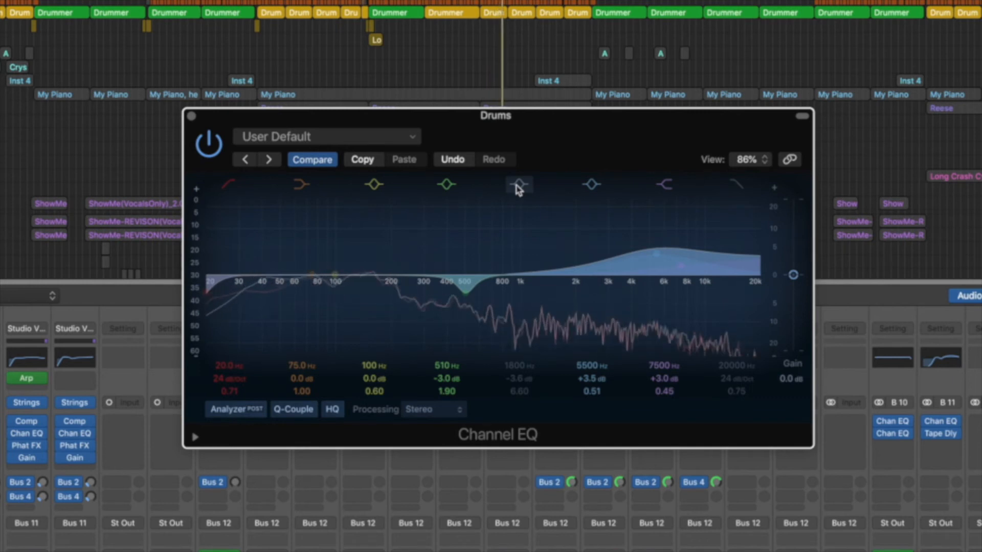
left_click(518, 184)
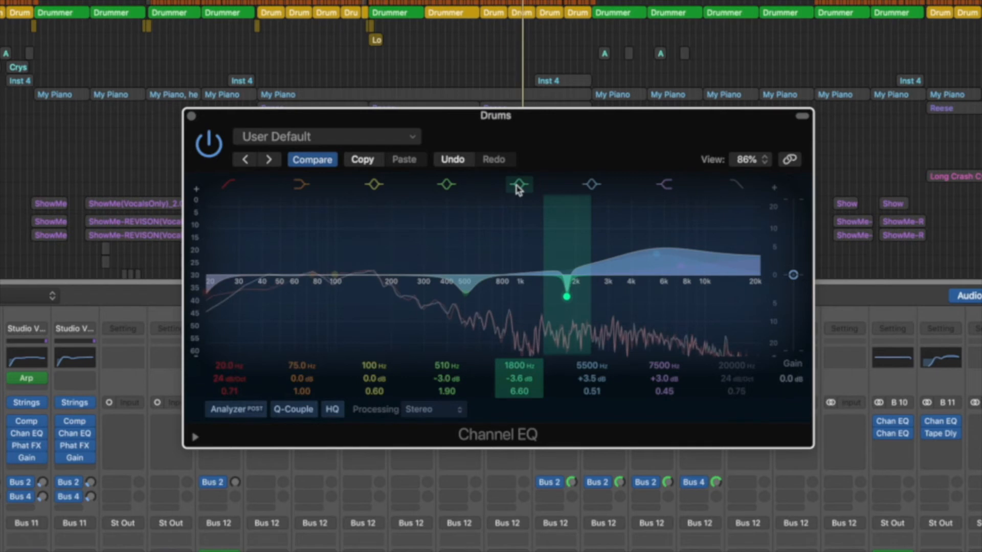
left_click(517, 186)
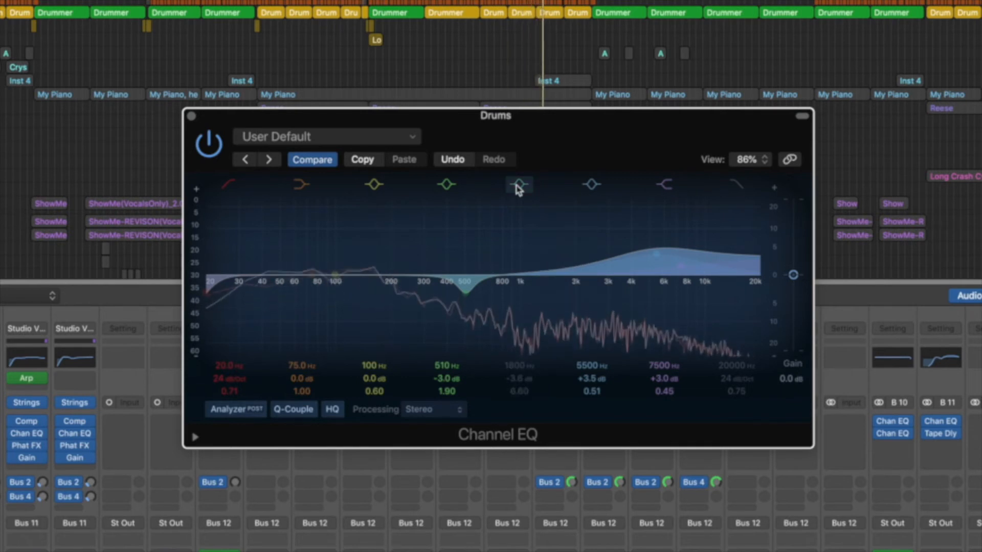
left_click(516, 187)
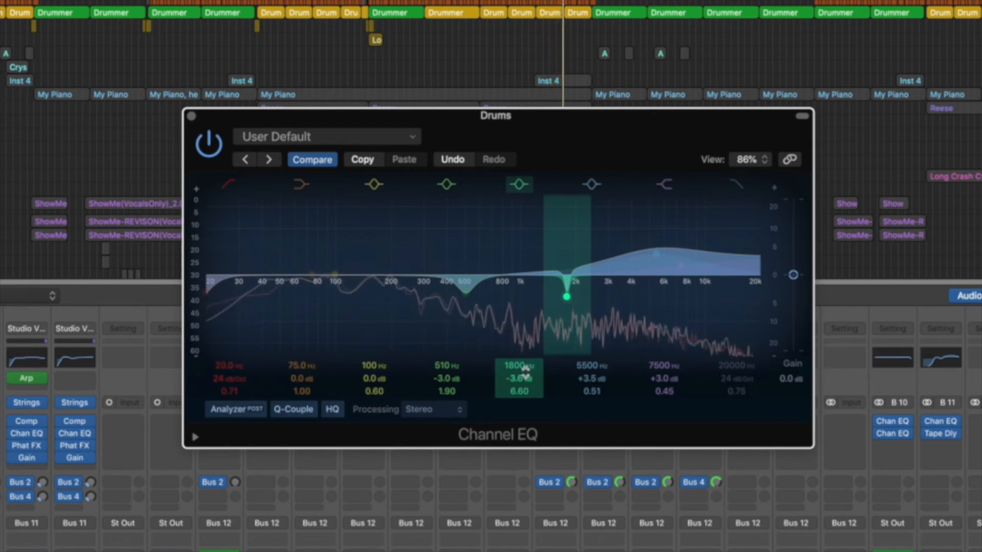
Audition the 1800 Hz band boosted to +10.7 dB and settle its gain at -5.0 dB.
left_click_drag(515, 381, 515, 355)
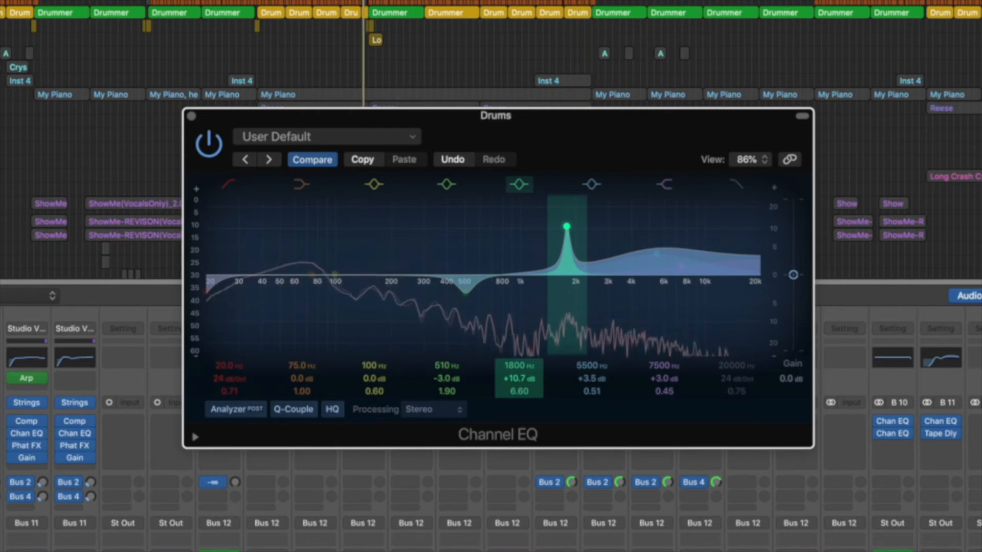
left_click_drag(515, 379, 515, 409)
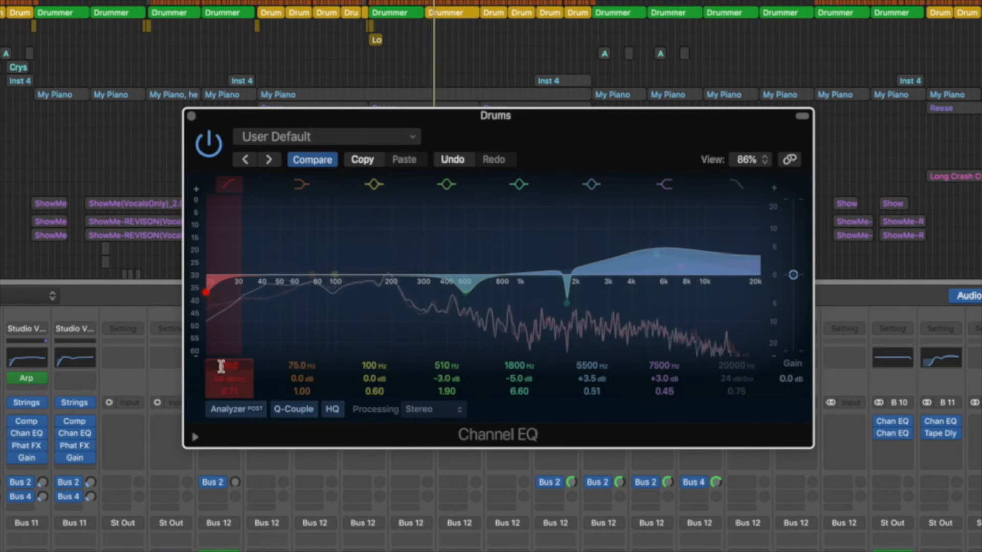
Set the low-cut band's frequency to 30 Hz and compare the drums with the band off and on.
type("30")
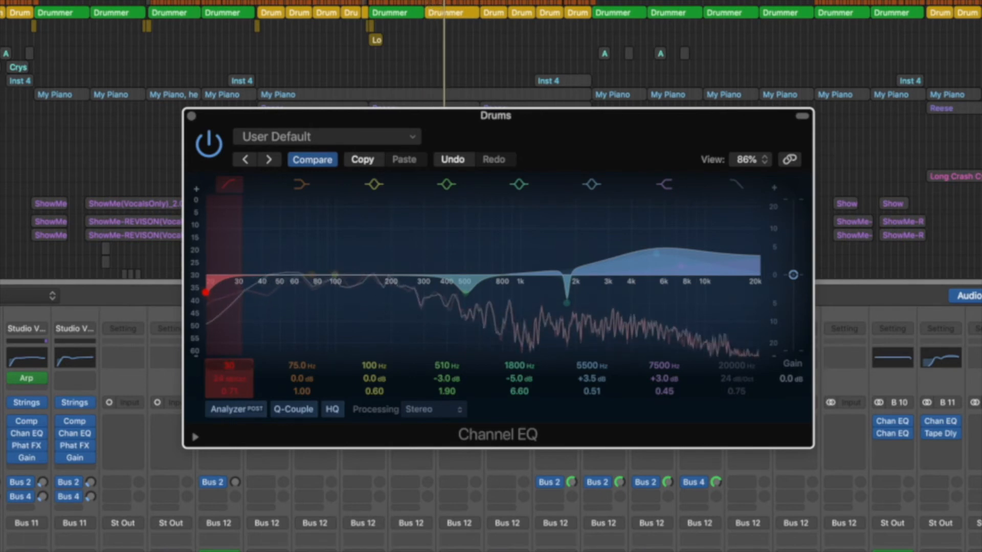
key("Return")
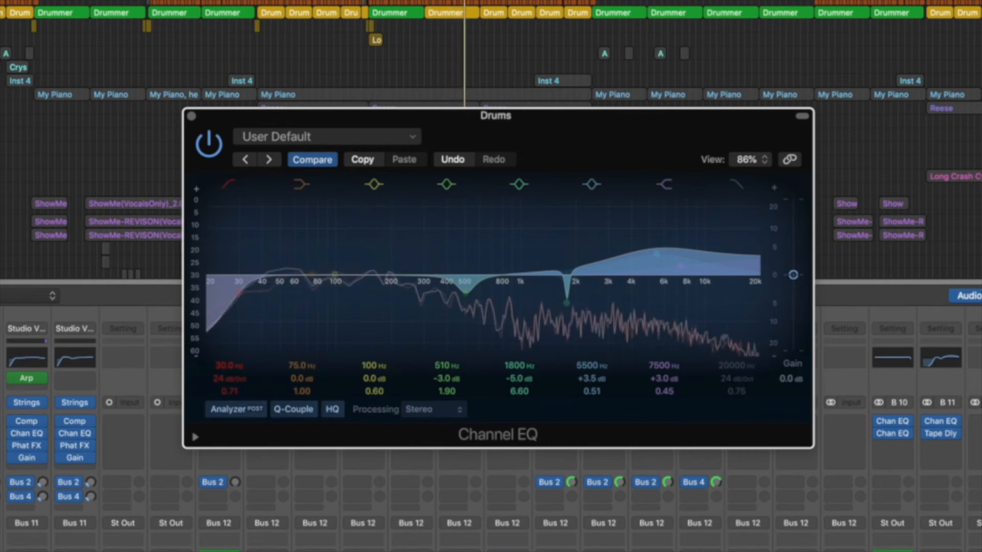
left_click(227, 185)
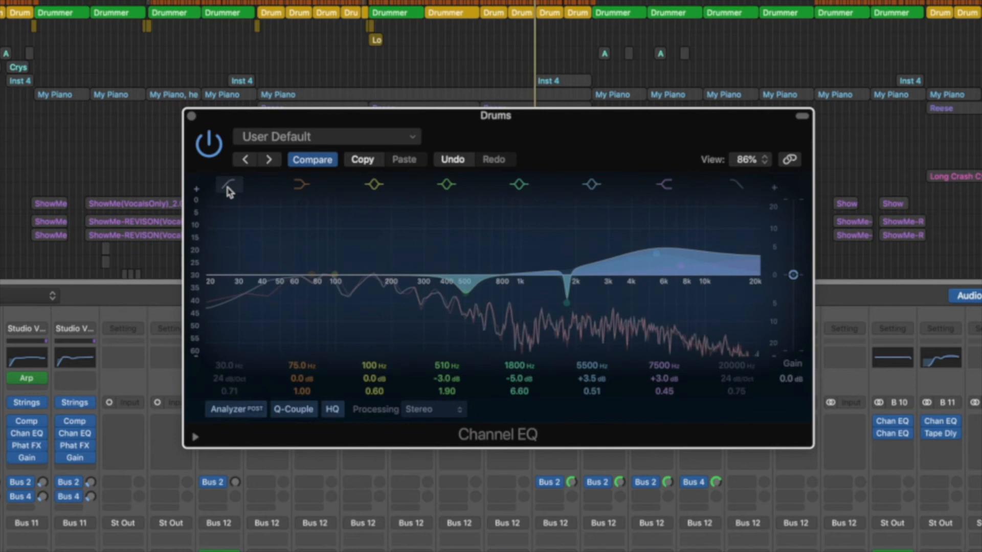
left_click(227, 187)
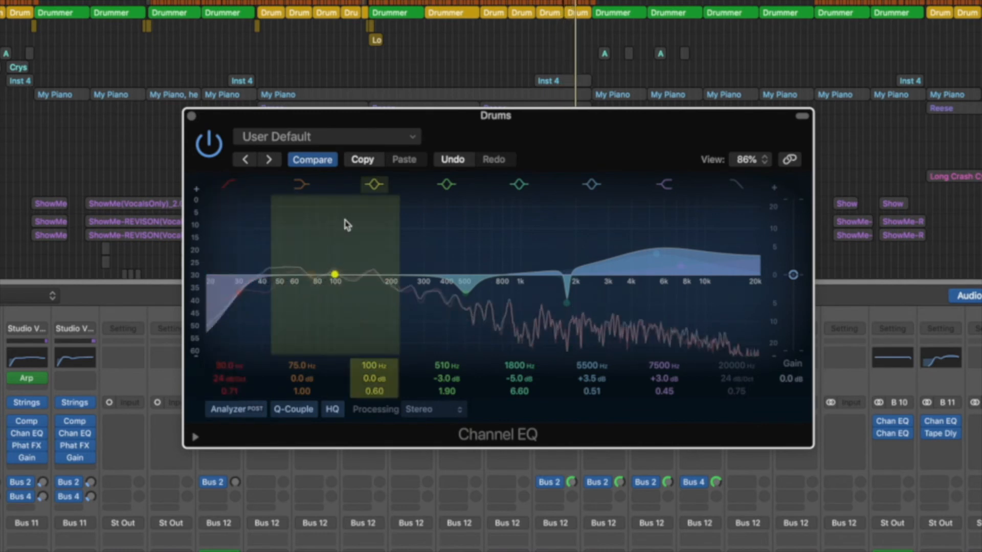
Compare the drums with the whole Channel EQ bypassed and active, and close its window.
left_click(208, 145)
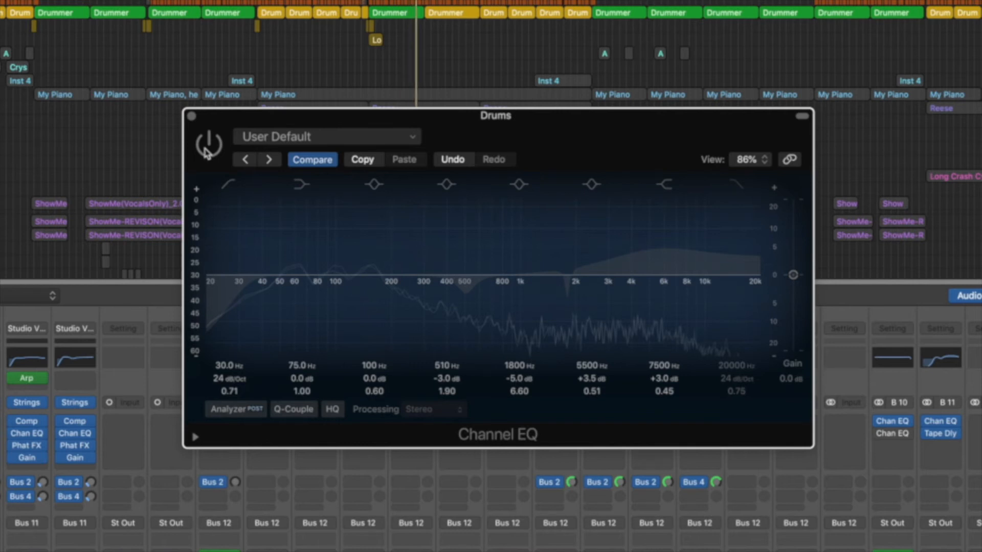
left_click(205, 151)
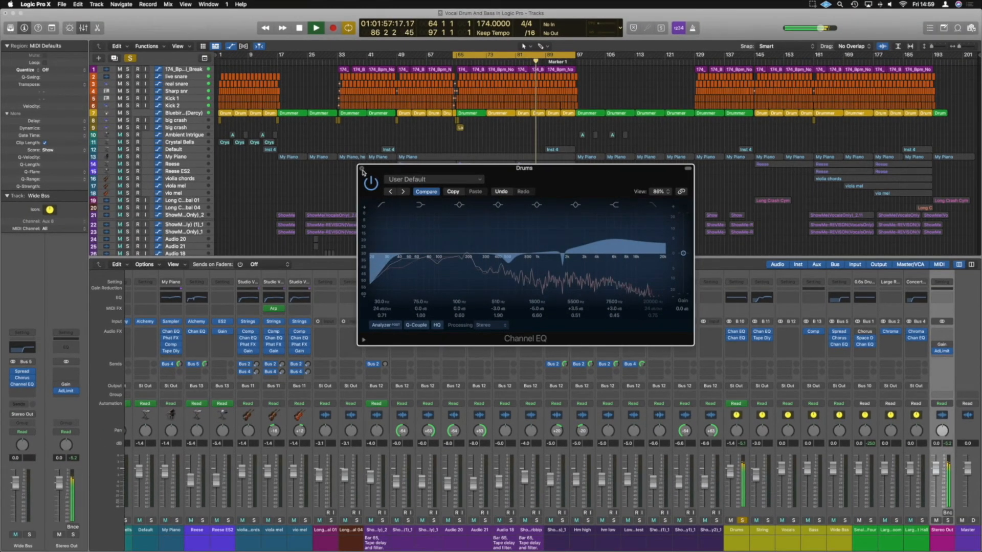
left_click(362, 169)
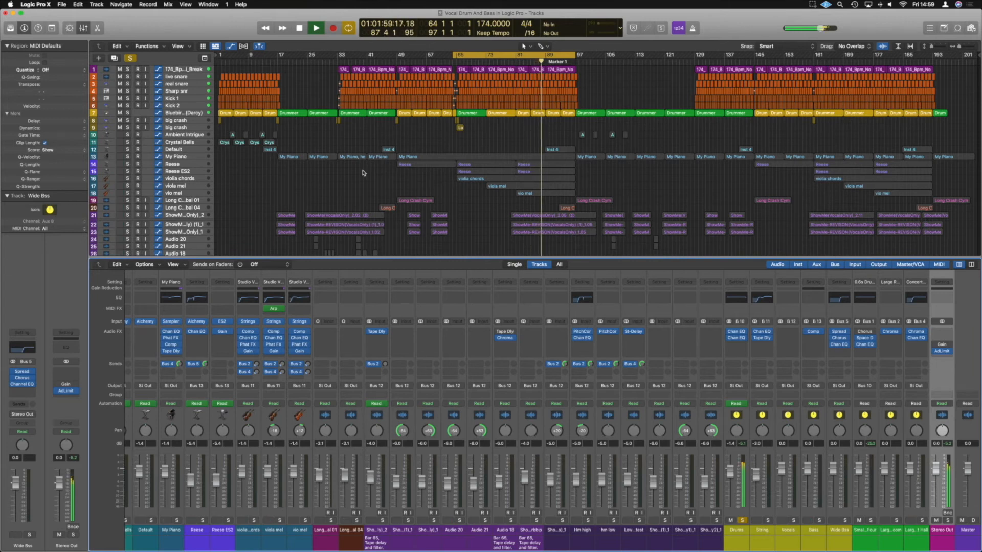
Unsolo the Drums bus to hear it in the full mix, solo it again and halt playback.
left_click(742, 521)
left_click(742, 521)
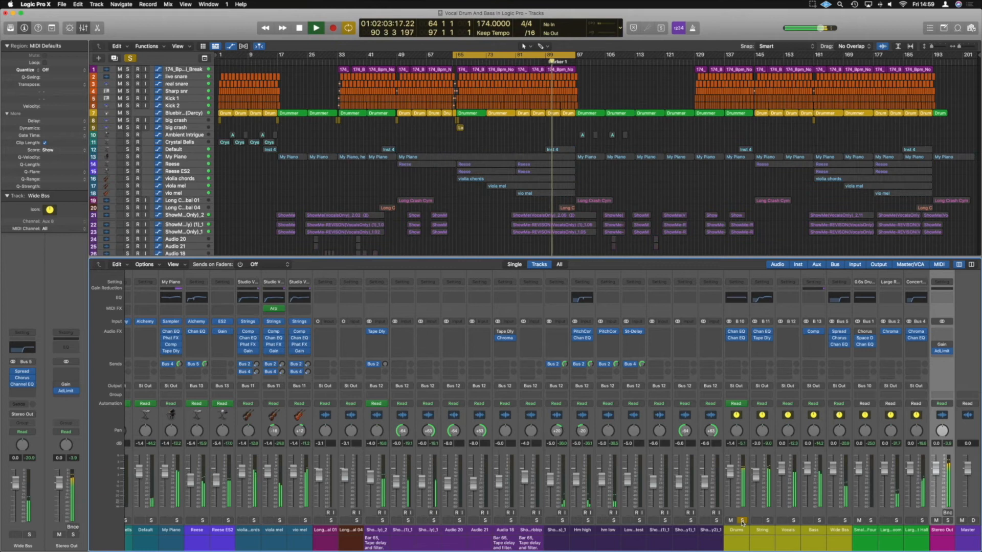
key("space")
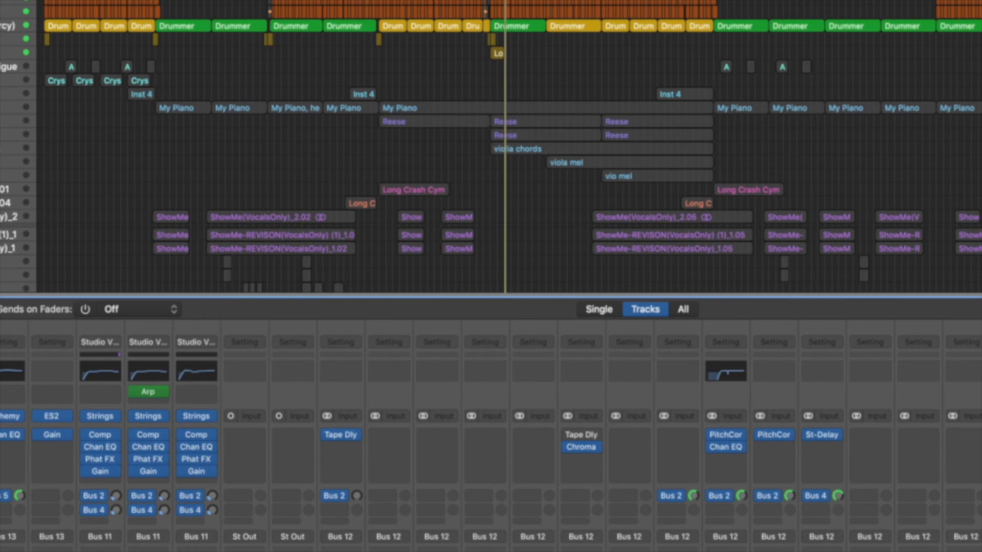
Show the Drums bus Compressor, choose the Vintage VCA model with auto gain off, and set the ratio to 3.1:1.
key("v")
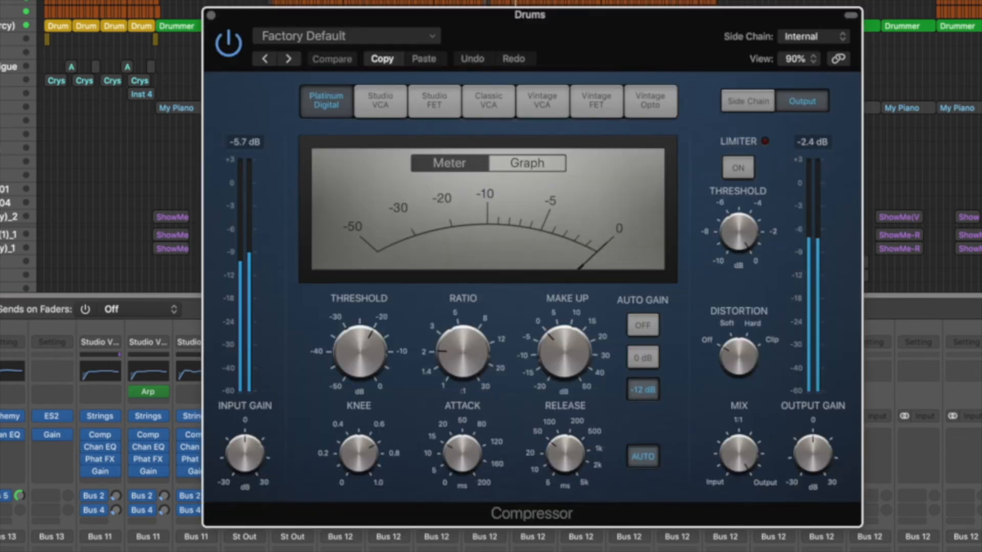
left_click(544, 102)
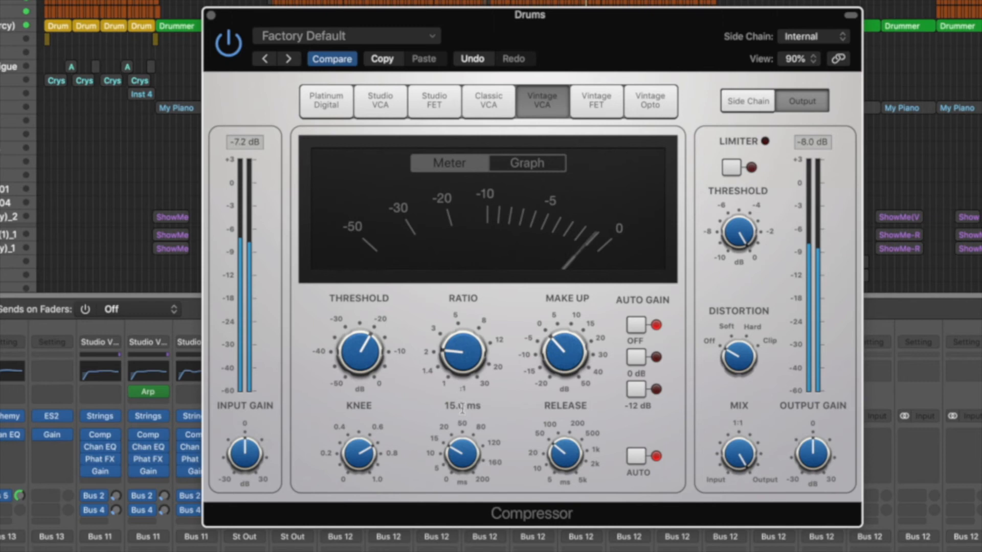
left_click_drag(463, 358, 463, 353)
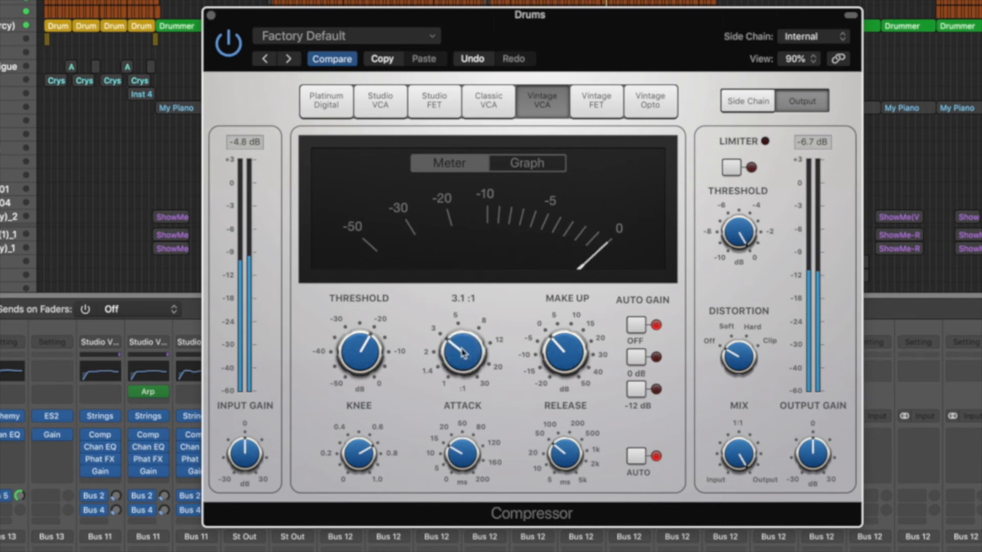
Audition a 0.0 ms attack with the threshold lowered to about -25 dB, and settle the attack at 13.5 ms.
left_click_drag(399, 372, 390, 159)
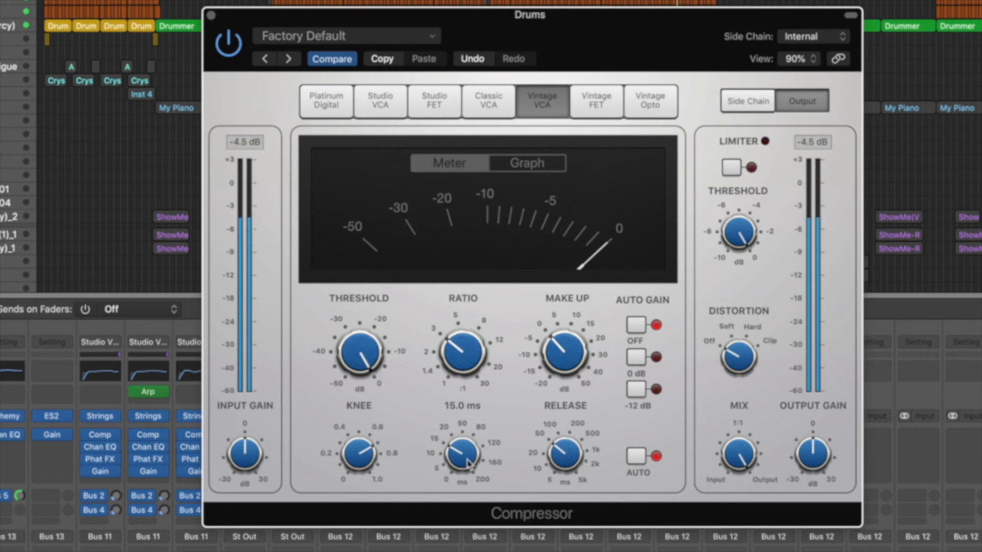
left_click_drag(468, 461, 472, 550)
left_click_drag(359, 353, 362, 435)
left_click_drag(359, 358, 361, 347)
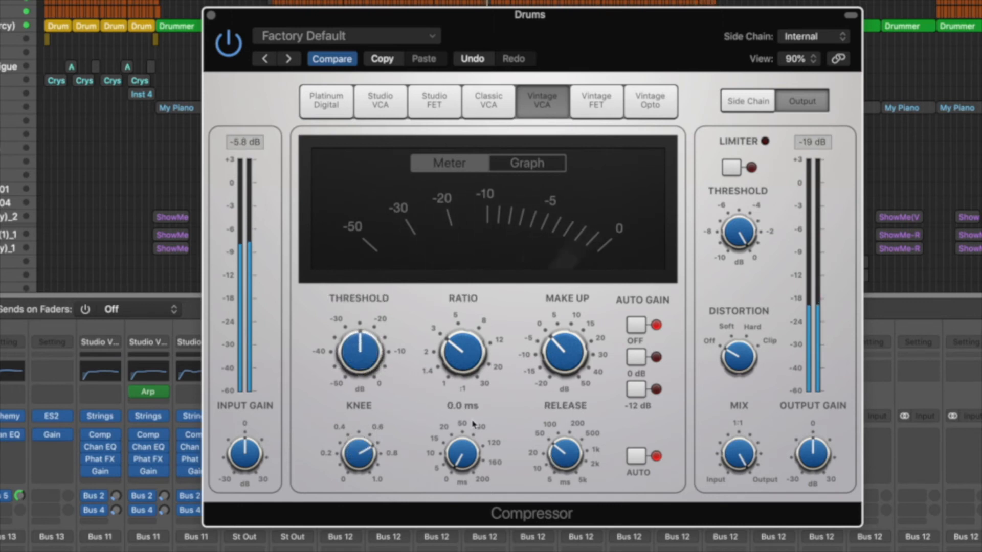
left_click_drag(461, 462, 469, 435)
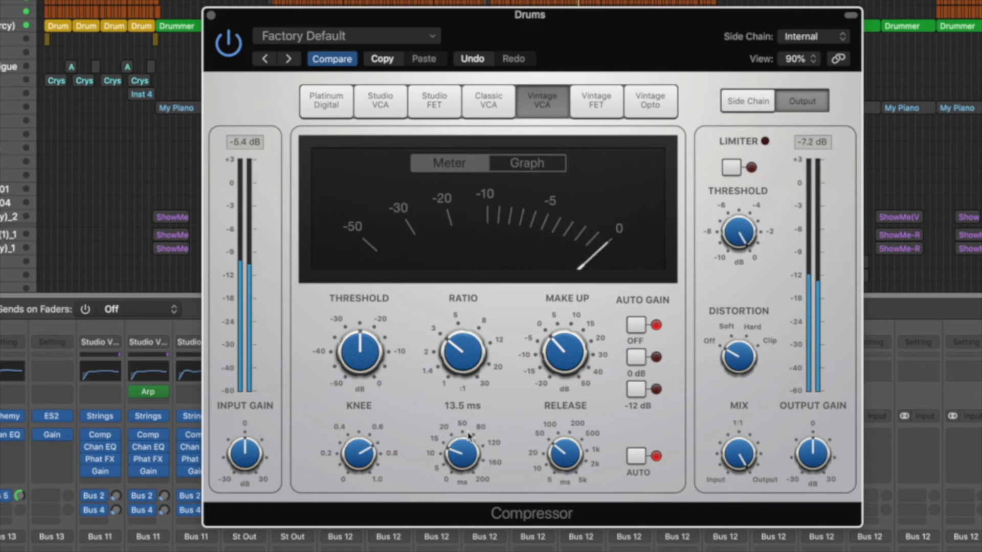
Raise the Compressor's threshold to 0.0 dB and set the release to 81.0 ms.
left_click_drag(360, 353, 376, 208)
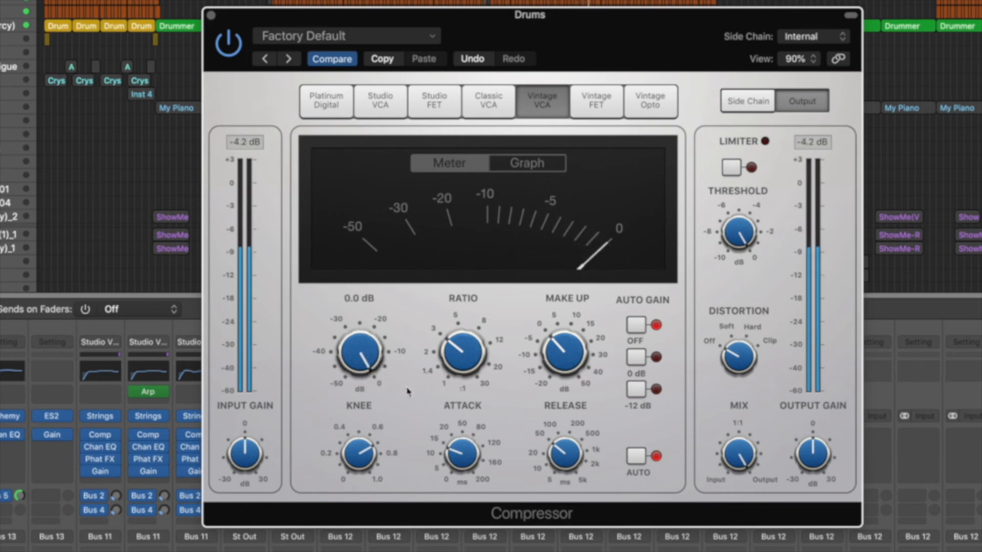
double_click(565, 454)
left_click(565, 406)
key("Return")
Lower the threshold to about -18 dB and raise the make-up gain slightly to compensate for the lost level.
left_click_drag(360, 353, 360, 379)
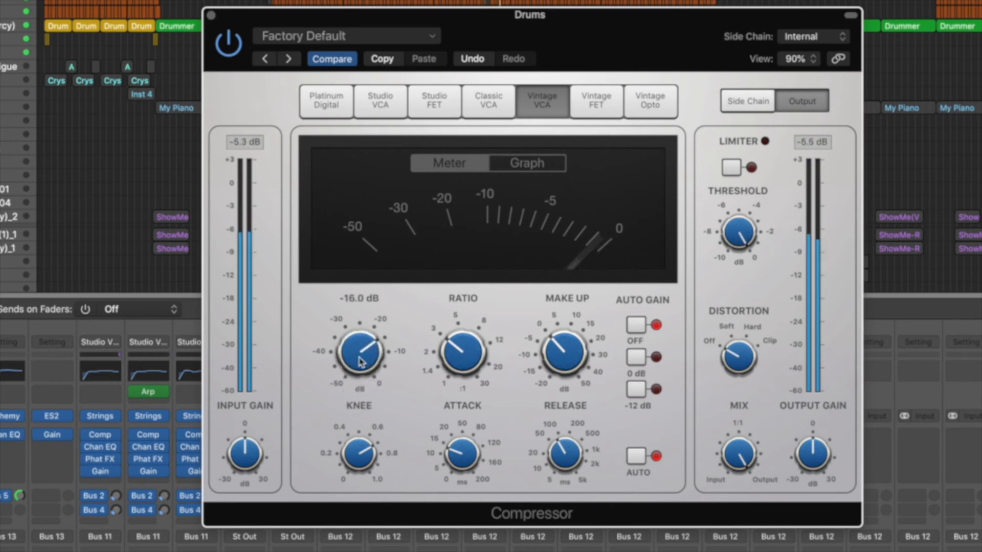
left_click_drag(358, 340, 362, 351)
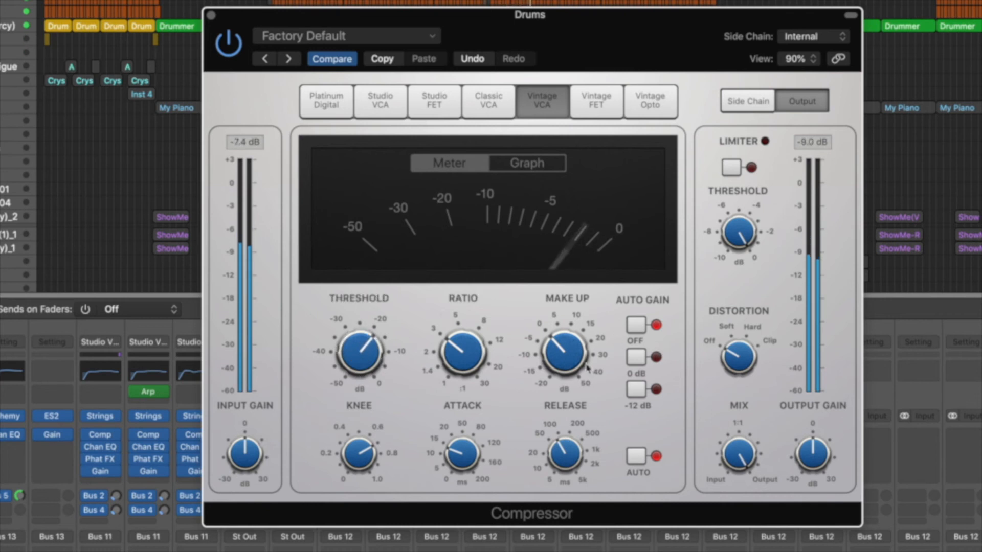
left_click_drag(566, 365, 568, 360)
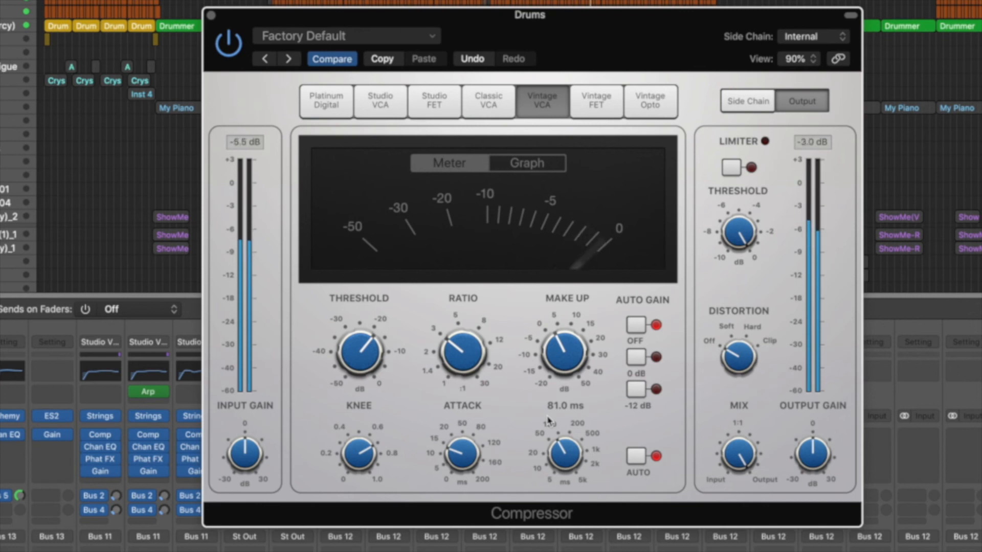
Compare the drums with the Compressor bypassed and active, and lower the threshold to about -24 dB.
left_click(228, 45)
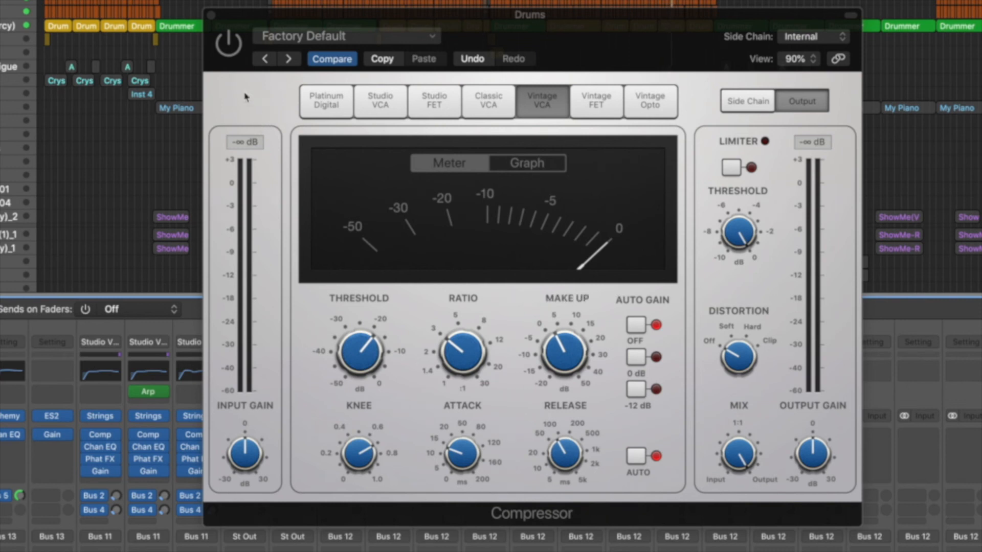
key("space")
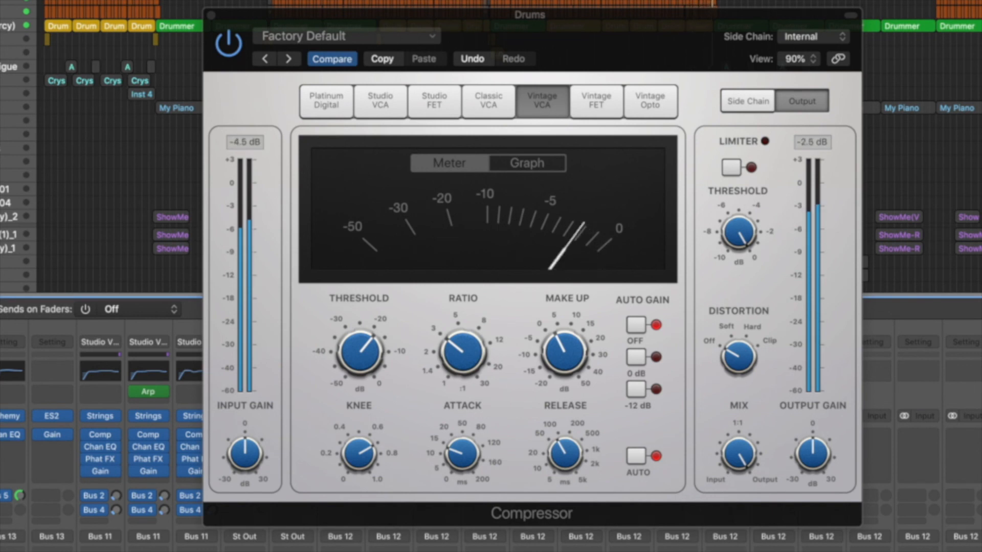
mouse_move(364, 353)
left_click_drag(363, 352, 362, 364)
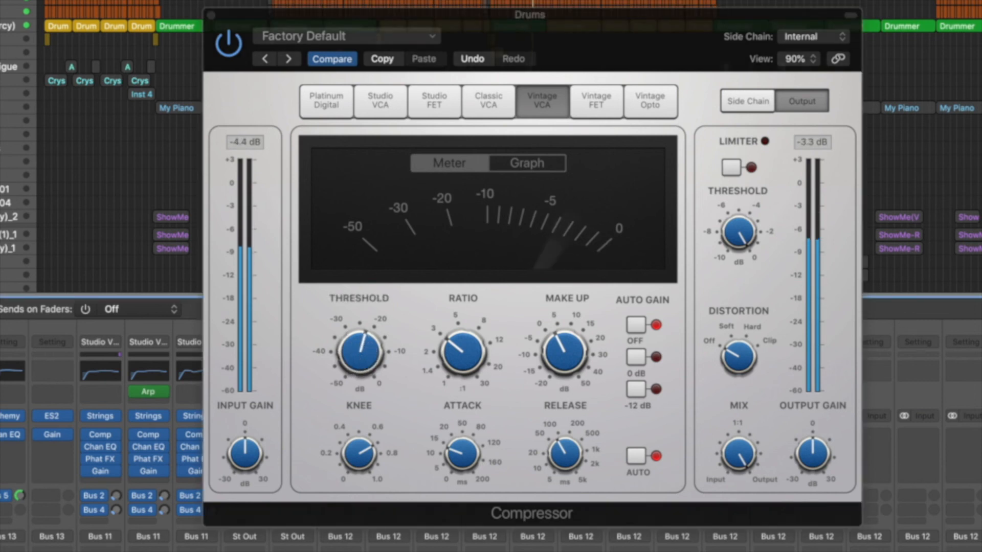
mouse_move(375, 376)
left_click_drag(375, 376, 369, 372)
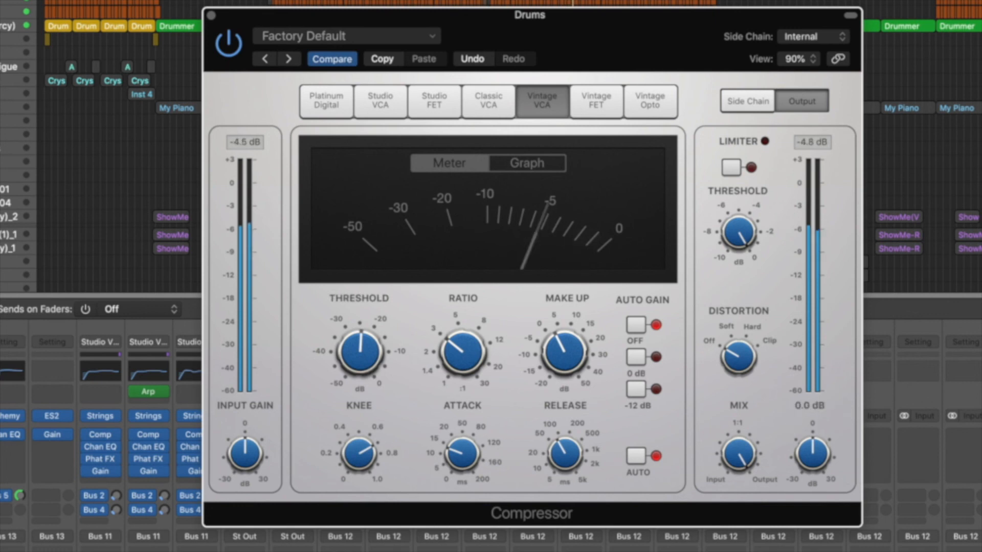
Compare the more heavily compressed drums with the Compressor bypassed and active, stop playback and close the plug-in window.
left_click(821, 548)
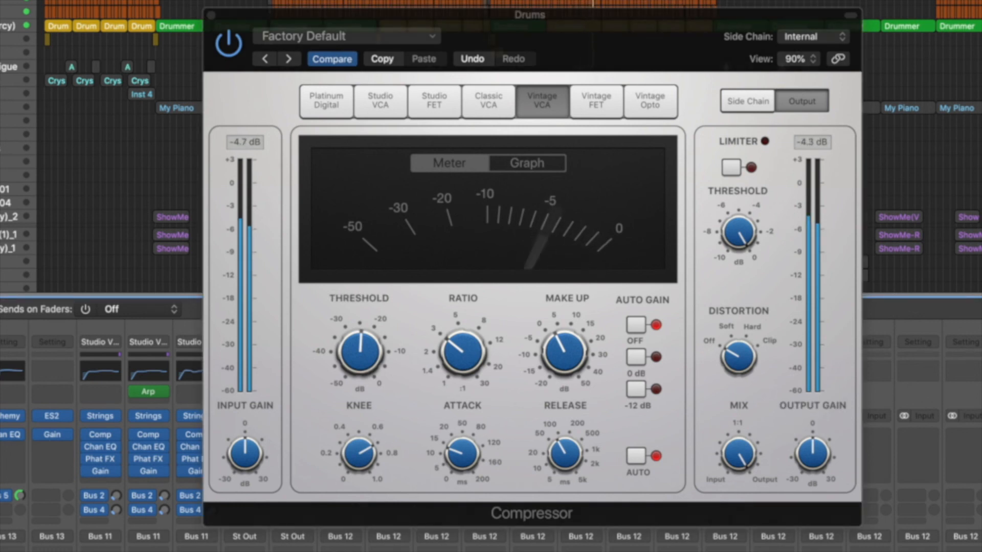
left_click(572, 361)
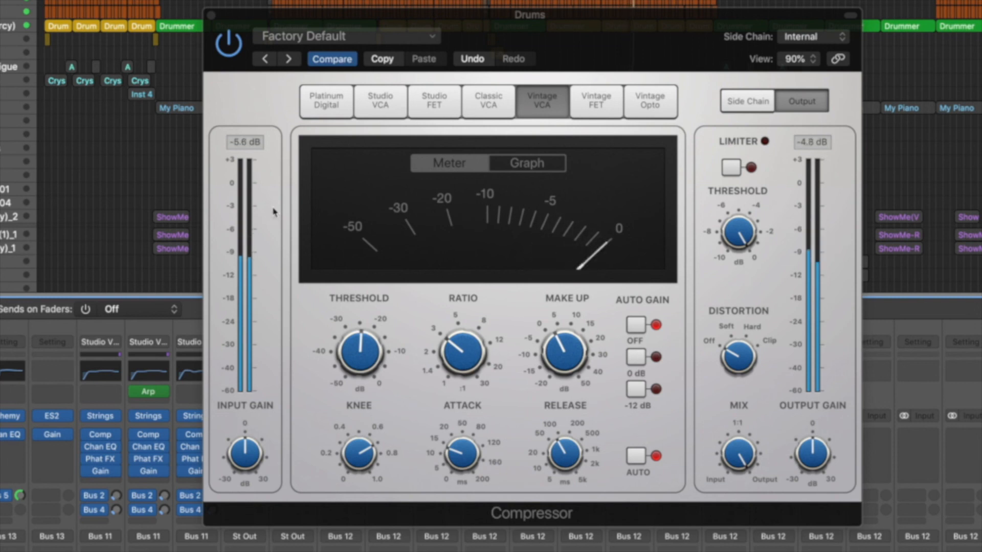
mouse_move(574, 359)
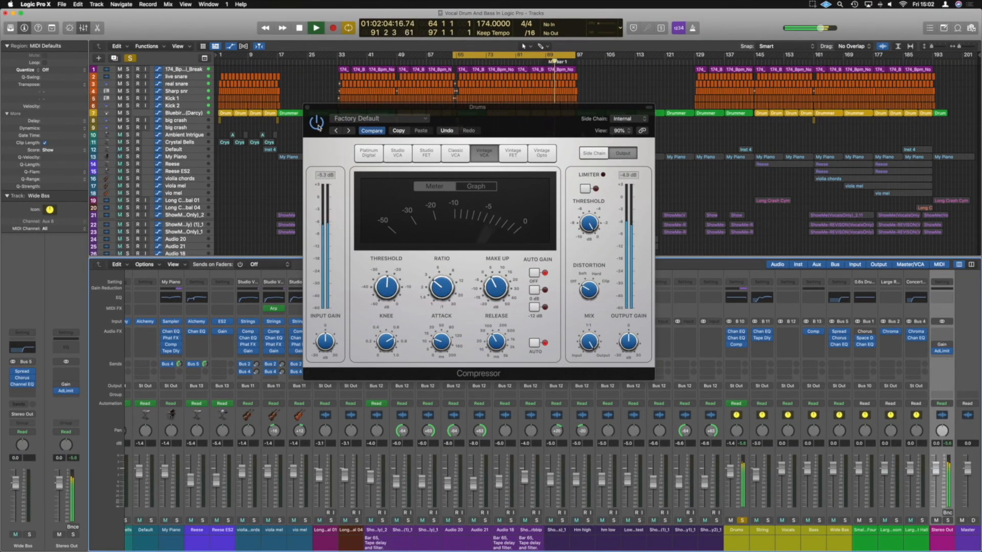
key("space")
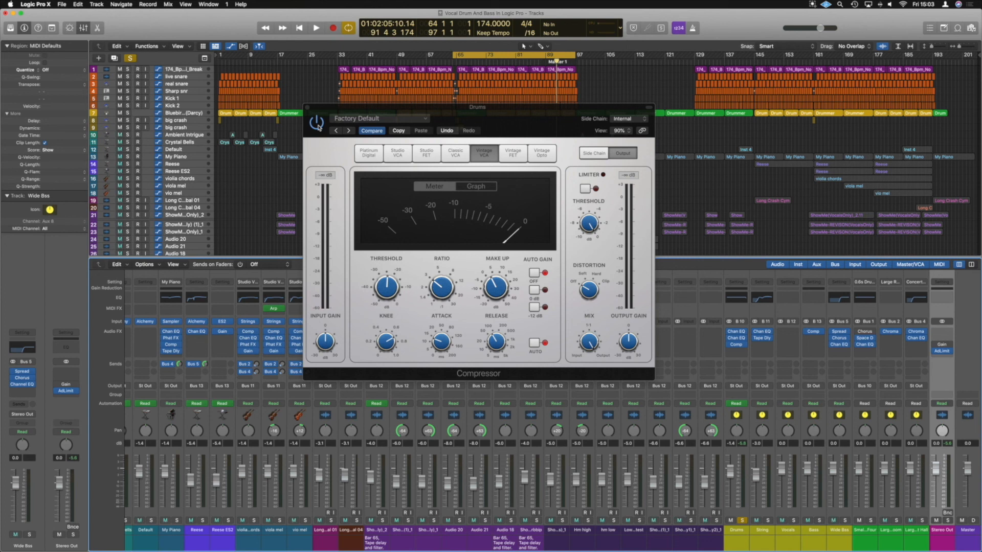
left_click(307, 107)
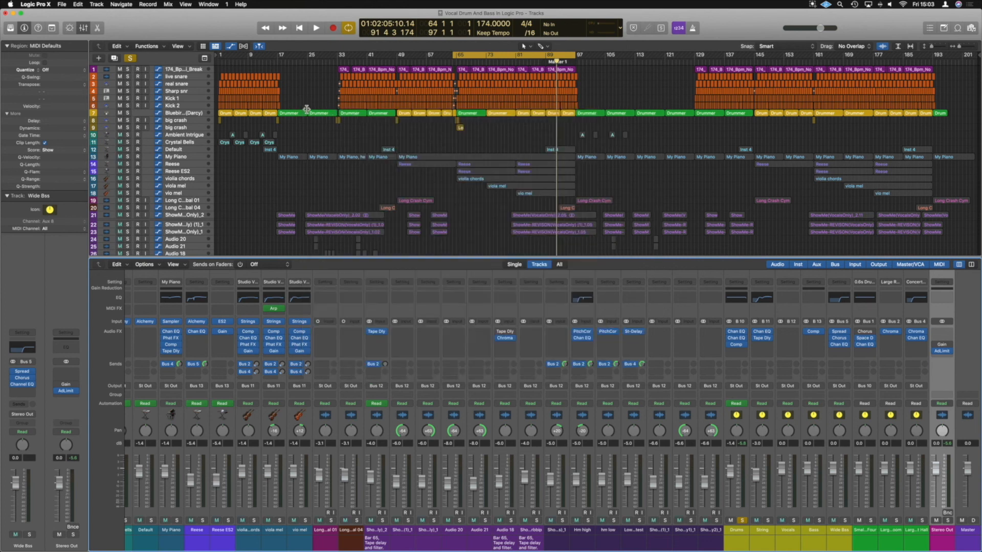